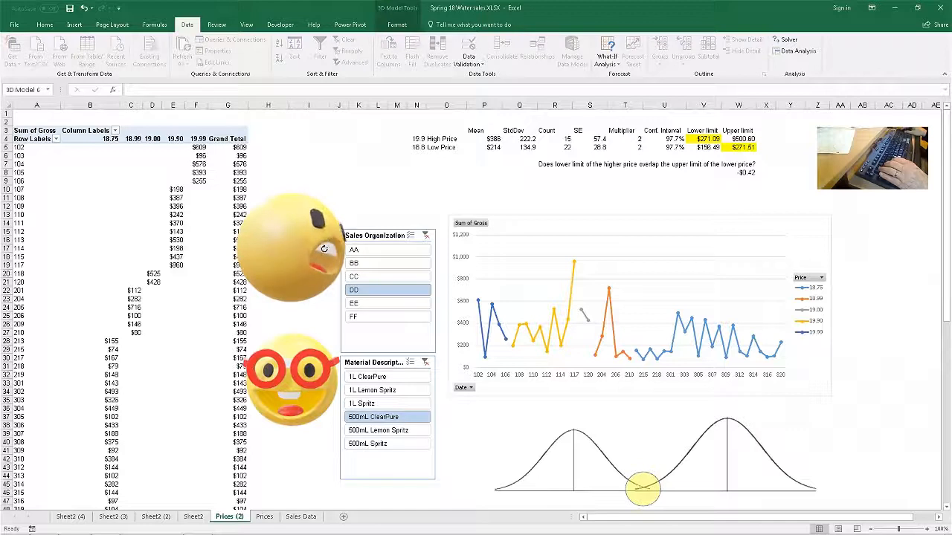
pyautogui.click(287, 291)
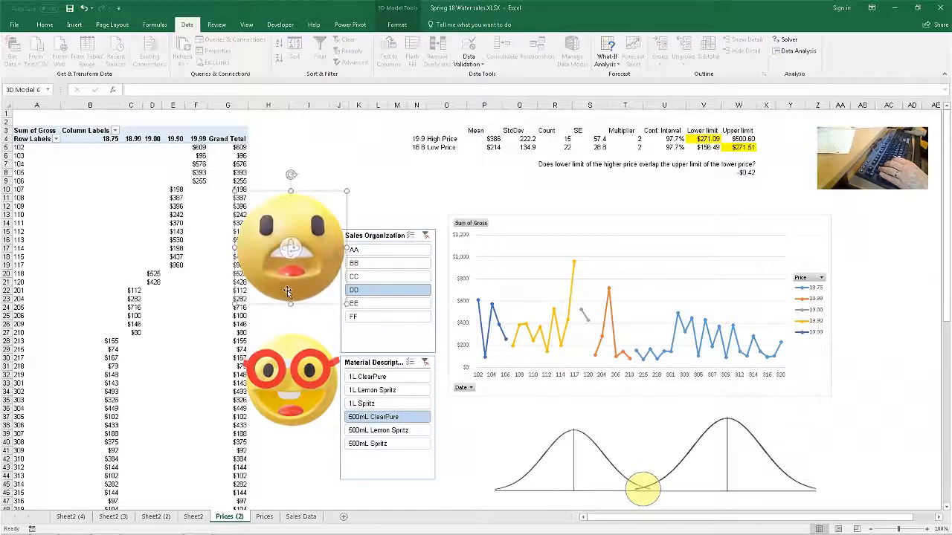
pyautogui.click(289, 365)
pyautogui.moveTo(289, 380)
pyautogui.mouseDown()
pyautogui.moveTo(303, 413)
pyautogui.moveTo(255, 377)
pyautogui.moveTo(338, 356)
pyautogui.moveTo(335, 382)
pyautogui.moveTo(313, 395)
pyautogui.moveTo(291, 379)
pyautogui.mouseUp()
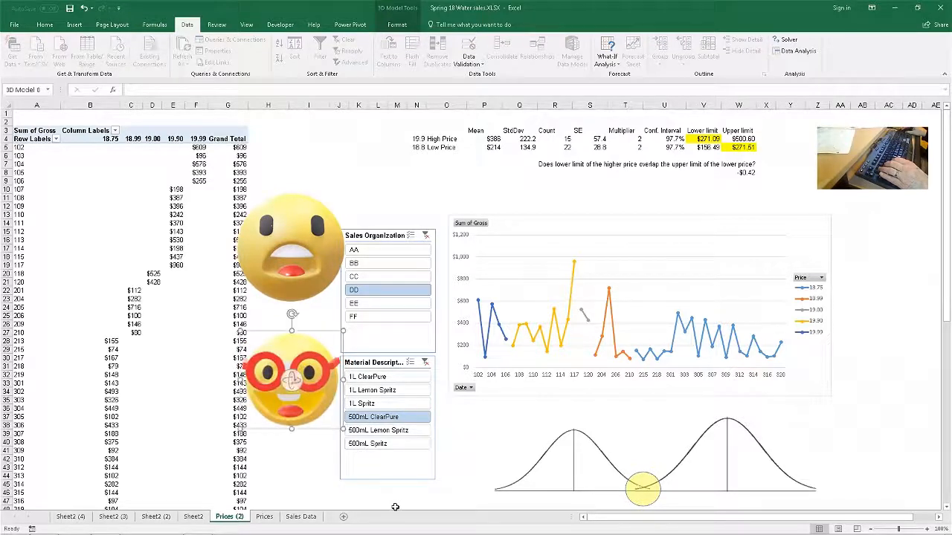
# - Look over the Sales Data sheet from its last record back up to the header row
pyautogui.click(300, 516)
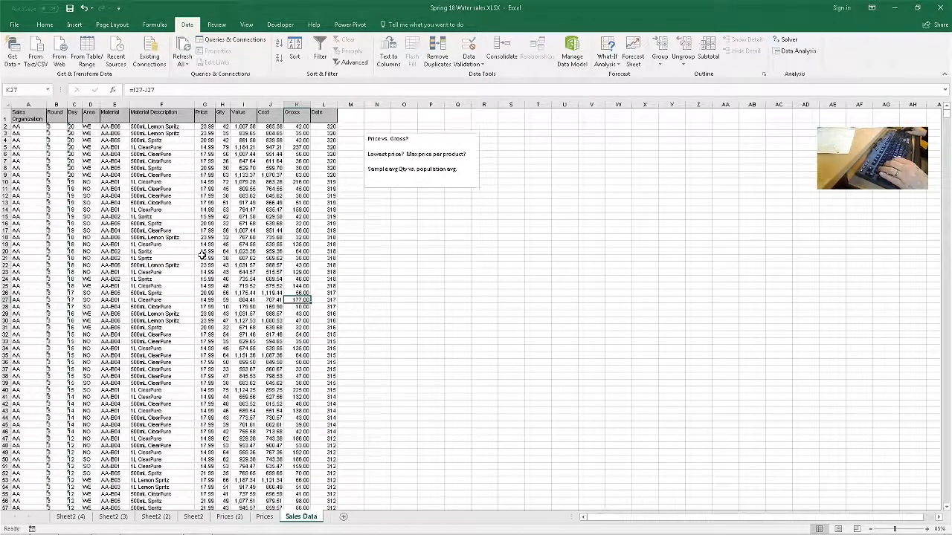
pyautogui.hotkey('ctrl', 'Down')
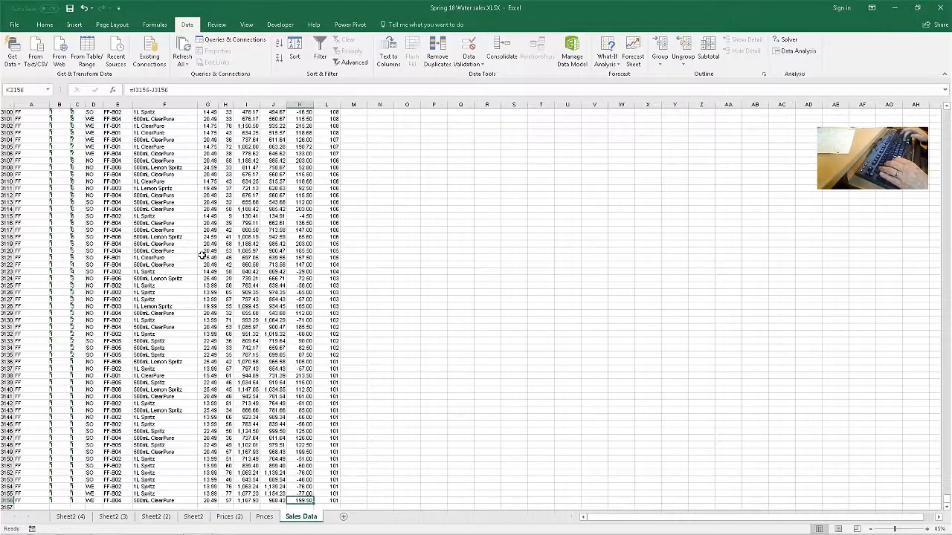
pyautogui.hotkey('ctrl', 'Up')
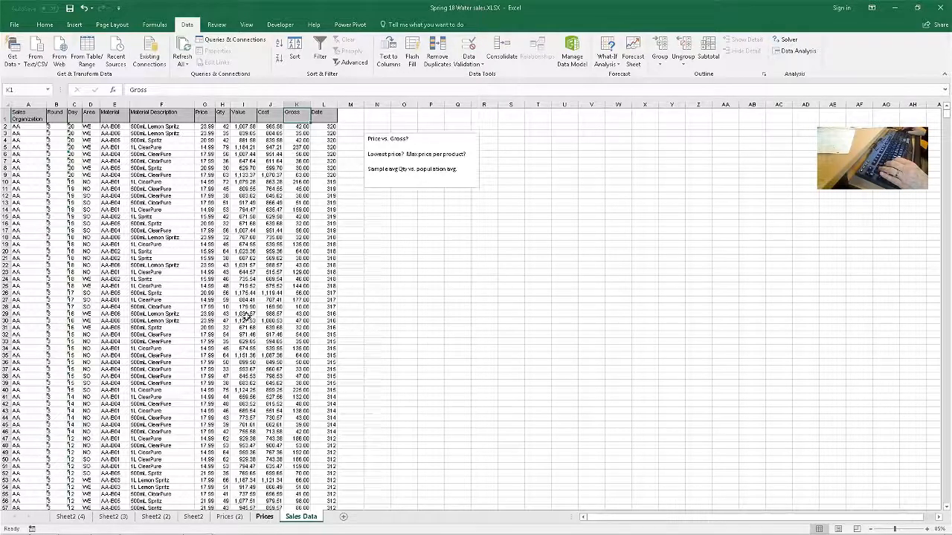
# - Create a PivotTable on a new worksheet from the full Sales Data range and add Gross as the summed value
pyautogui.rightClick(222, 176)
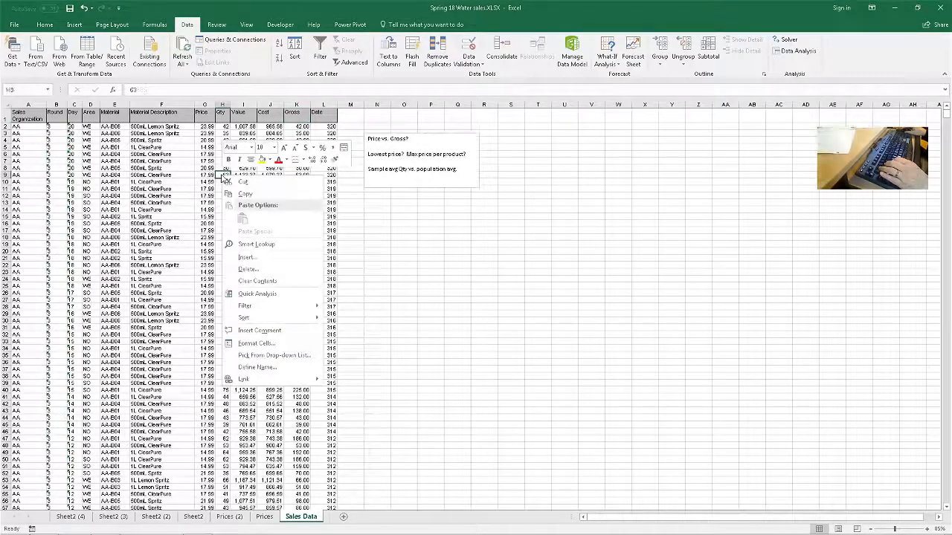
pyautogui.press('Escape')
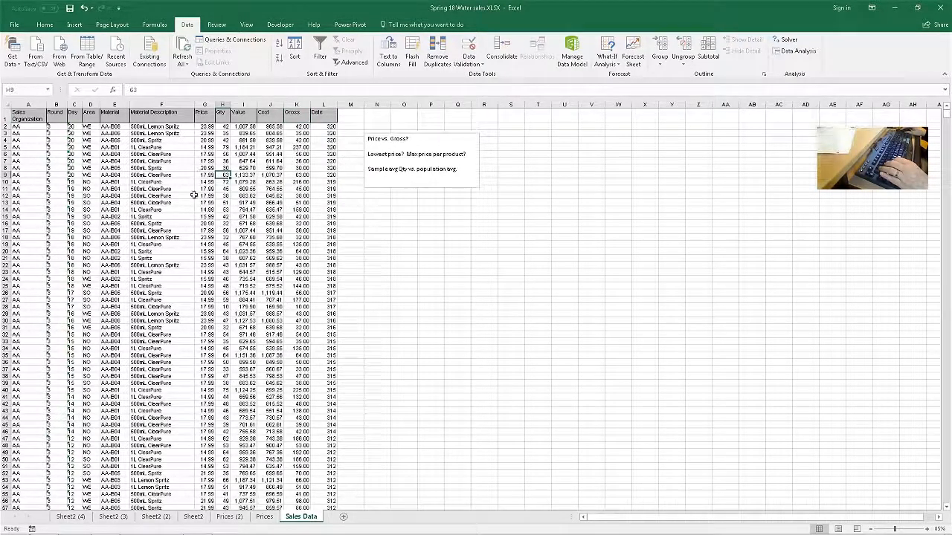
pyautogui.click(74, 26)
pyautogui.click(14, 48)
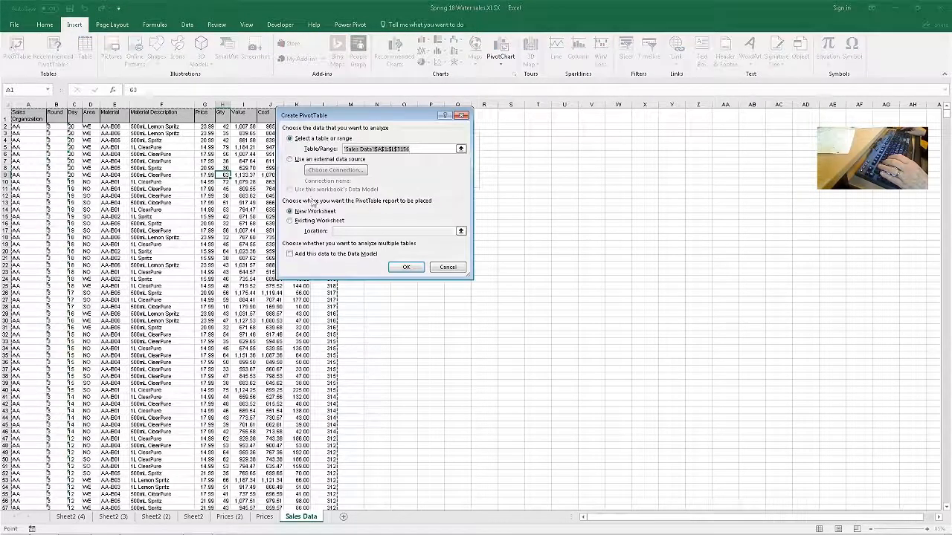
pyautogui.click(407, 267)
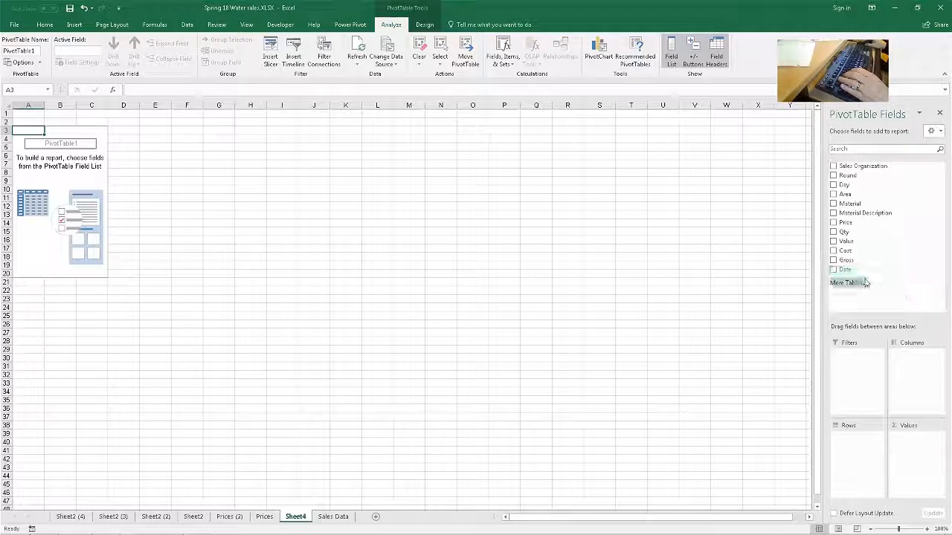
pyautogui.click(833, 260)
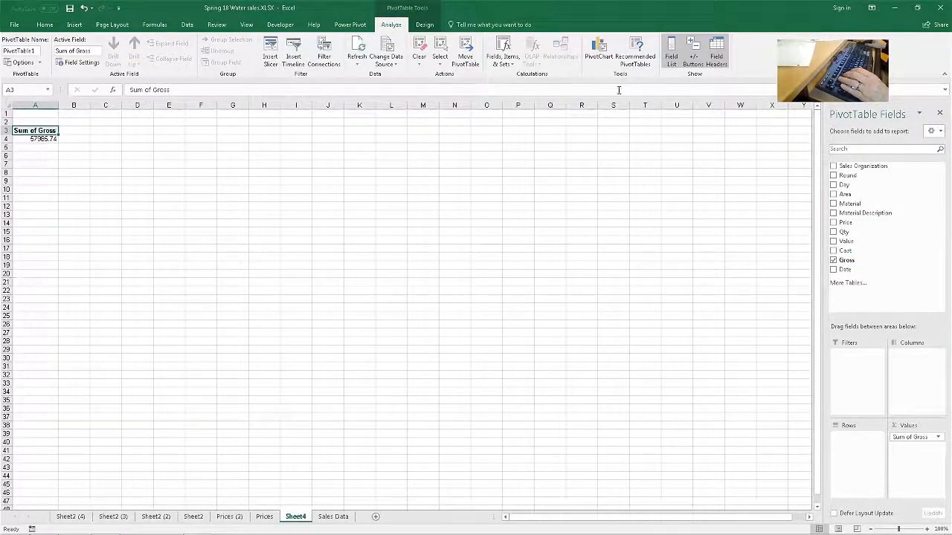
# - Insert slicers for Sales Organization and Material Description and place them side by side below the PivotTable
pyautogui.click(271, 52)
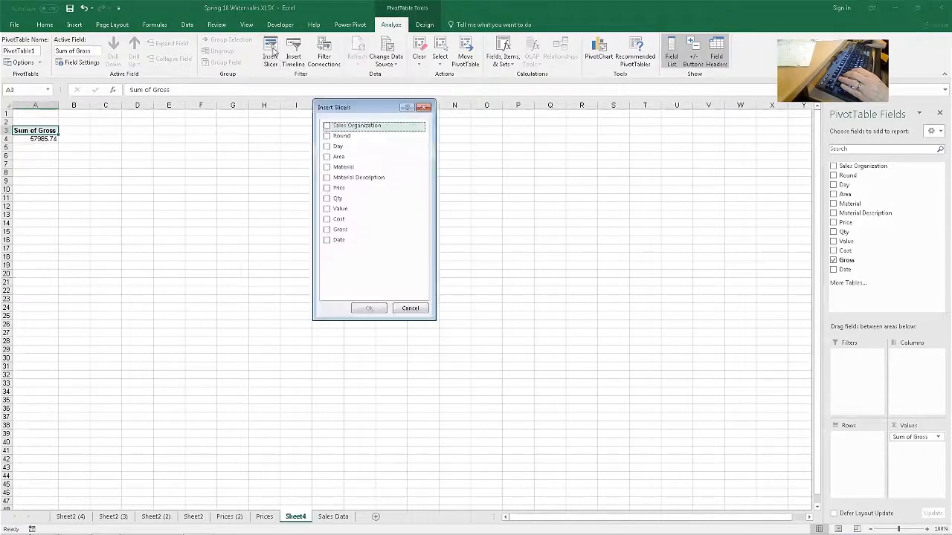
pyautogui.click(327, 127)
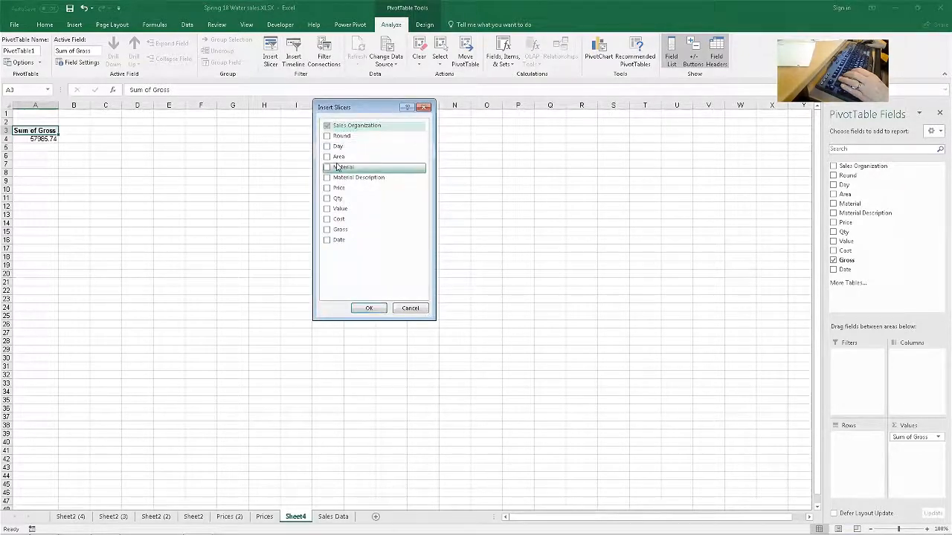
pyautogui.click(327, 178)
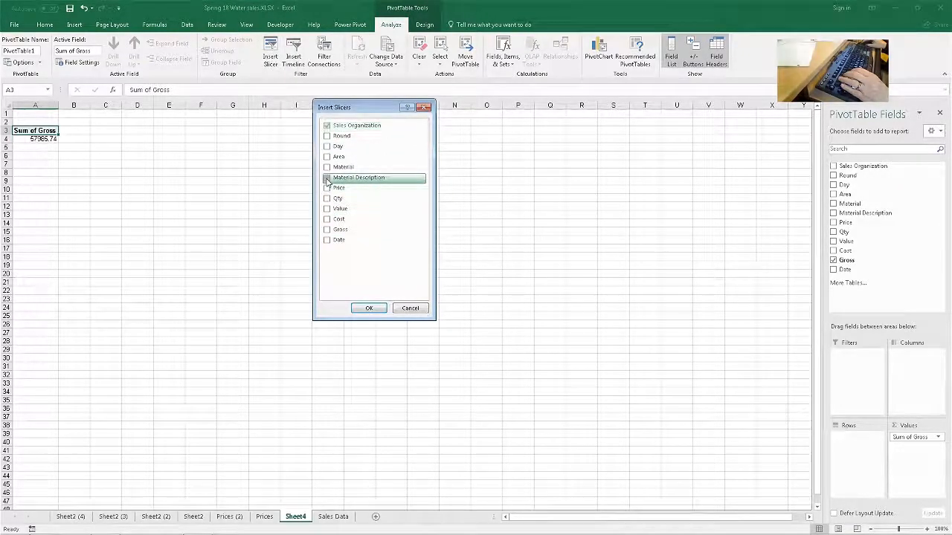
pyautogui.click(372, 310)
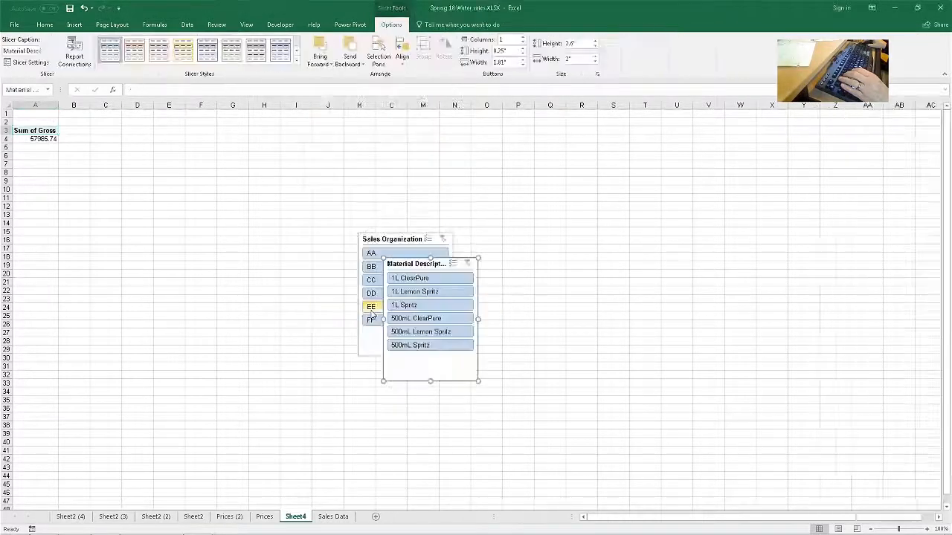
pyautogui.moveTo(411, 260); pyautogui.dragTo(298, 239)
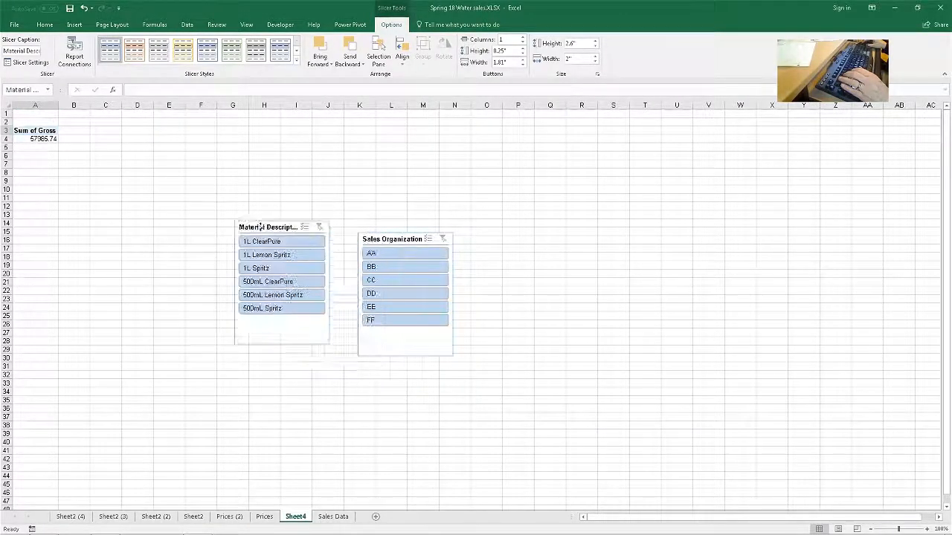
pyautogui.moveTo(376, 236); pyautogui.dragTo(354, 223)
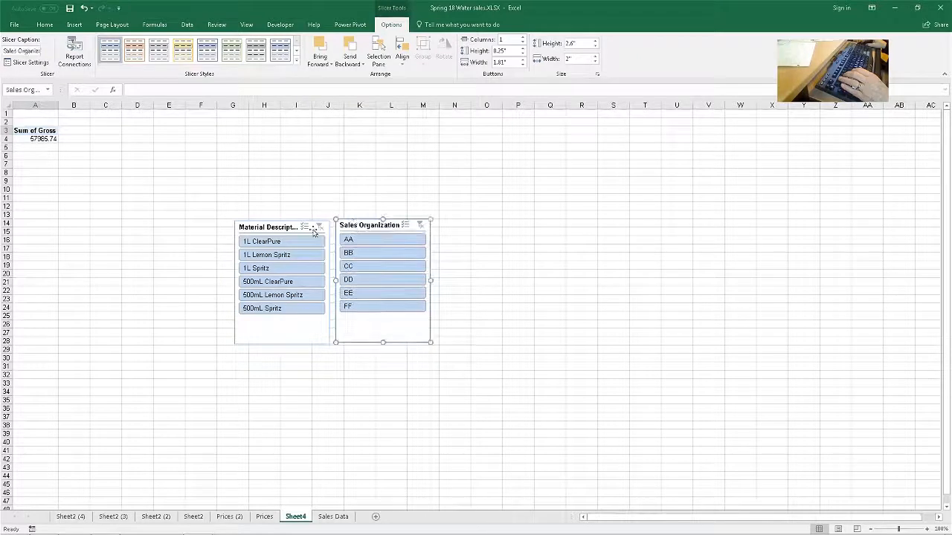
# - Lay out the PivotTable with Price as columns and Date as rows
pyautogui.click(41, 138)
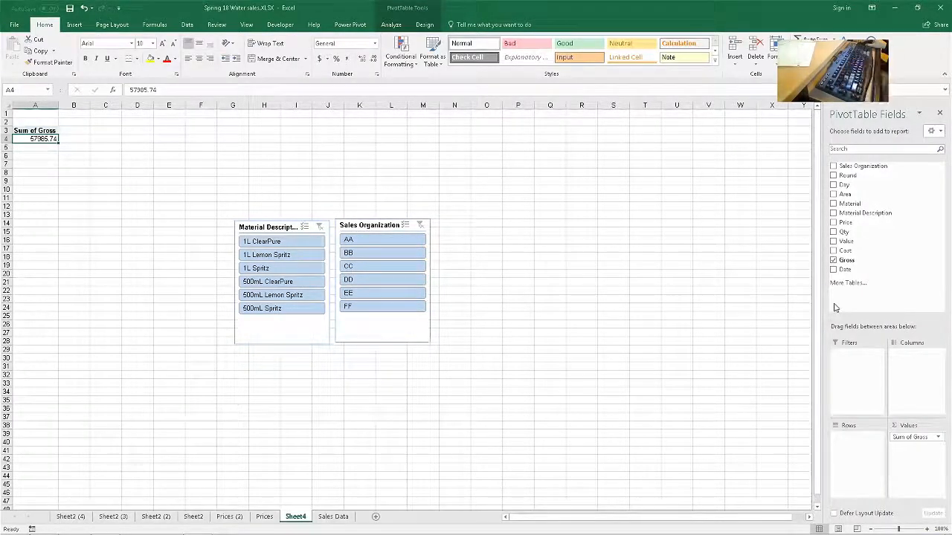
pyautogui.moveTo(847, 222); pyautogui.dragTo(906, 358)
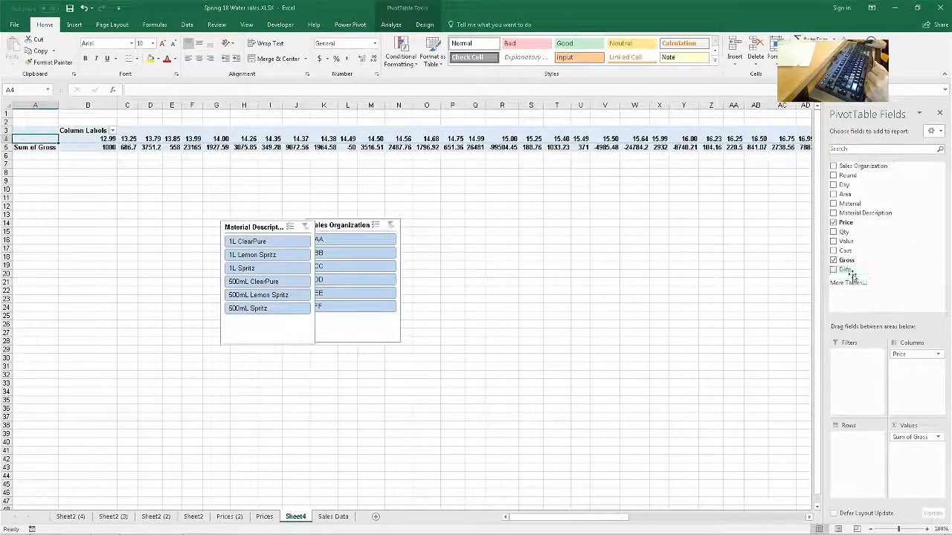
pyautogui.moveTo(846, 271); pyautogui.dragTo(845, 438)
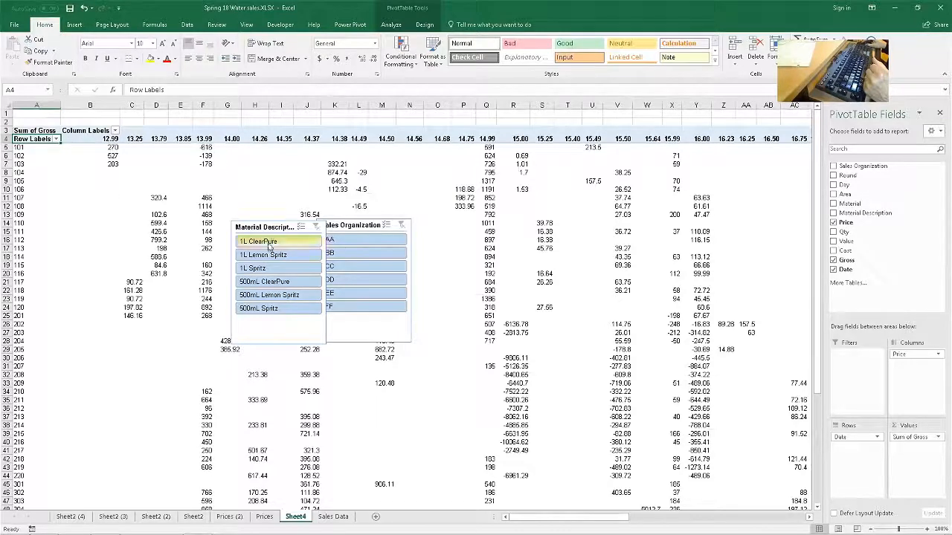
# - Separate the overlapping slicers and filter the PivotTable to 500mL ClearPure and sales organization AA
pyautogui.moveTo(338, 228); pyautogui.dragTo(350, 229)
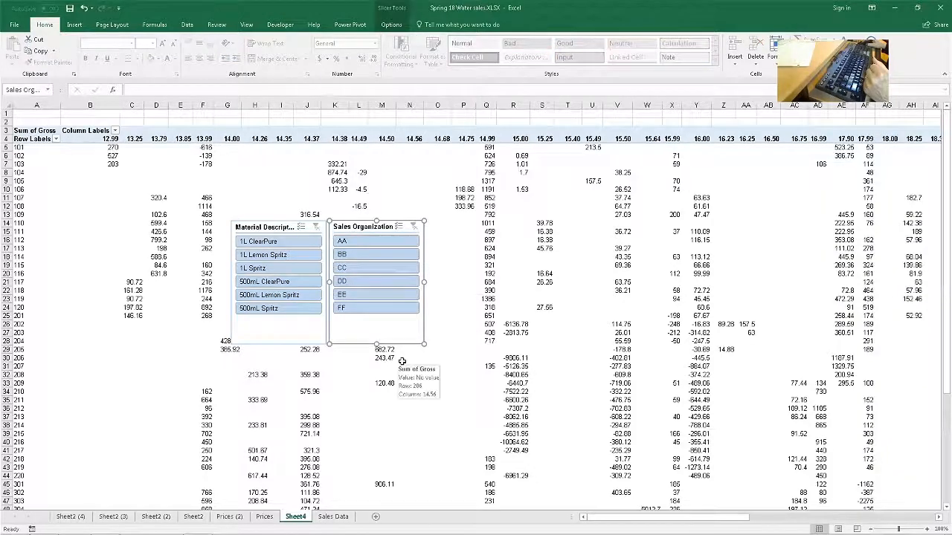
pyautogui.click(266, 283)
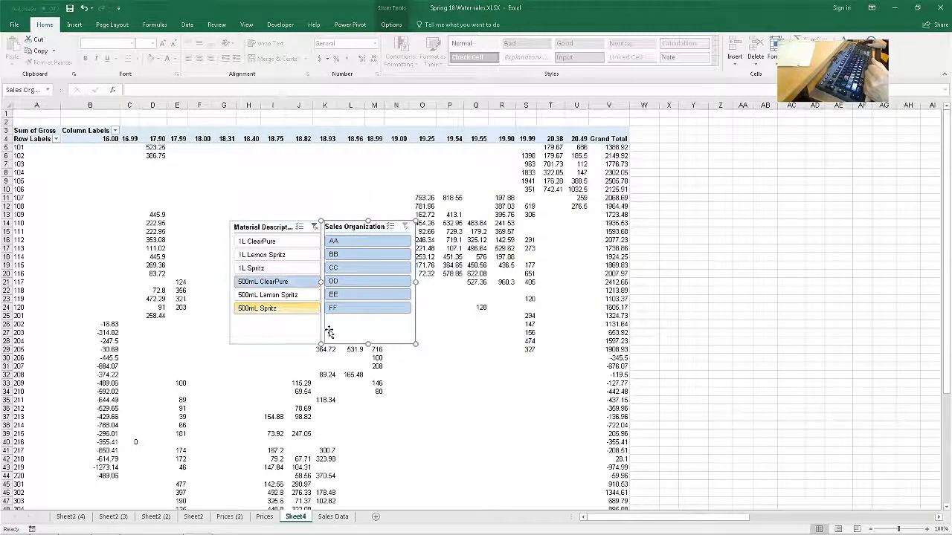
pyautogui.click(340, 243)
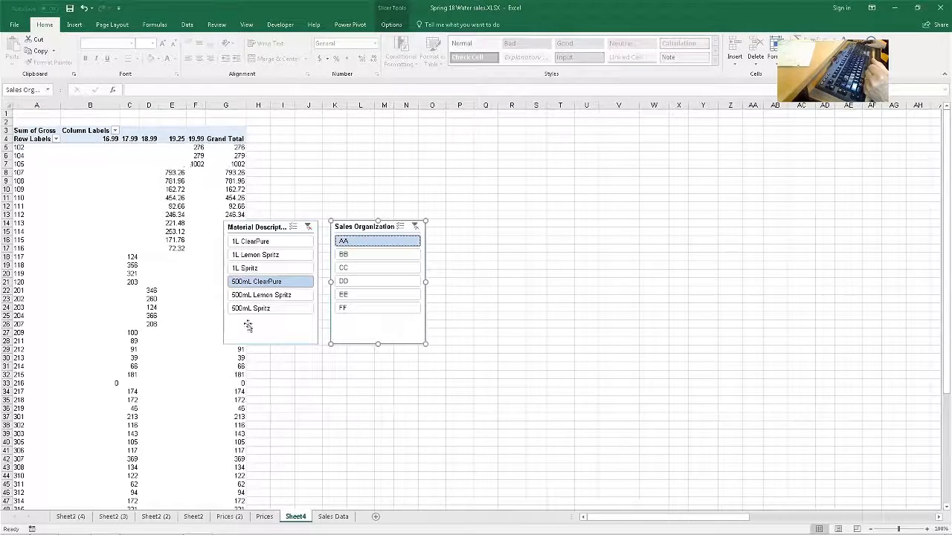
# - Insert a basic 2-D line PivotChart based on the filtered PivotTable
pyautogui.click(148, 172)
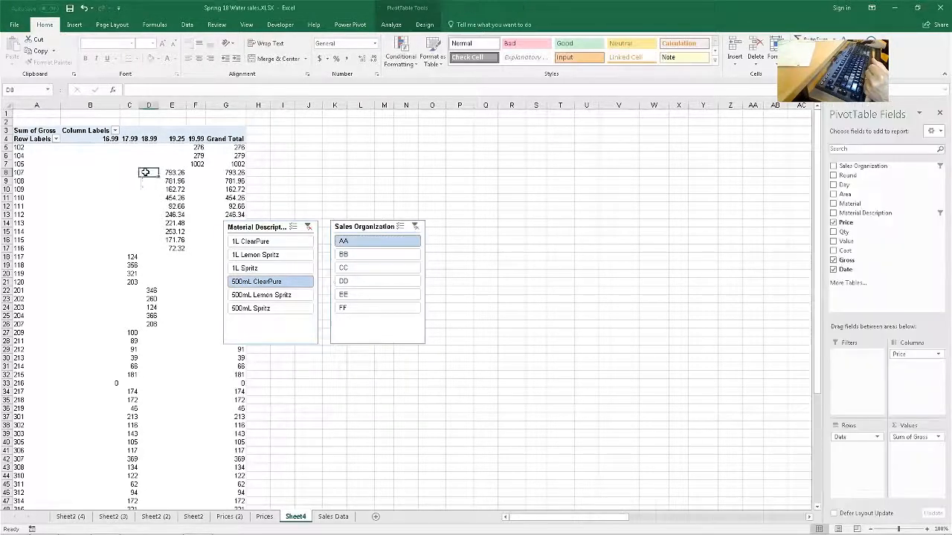
pyautogui.click(255, 282)
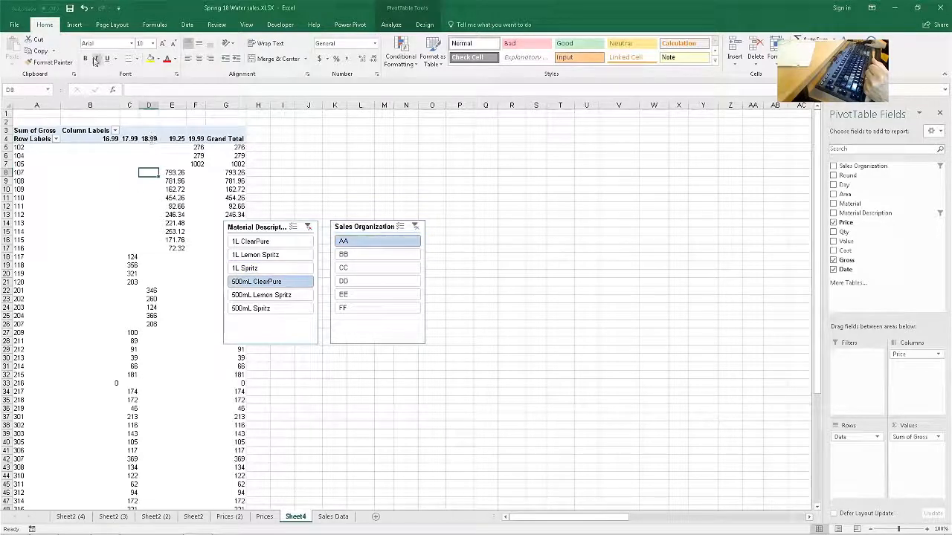
pyautogui.click(75, 25)
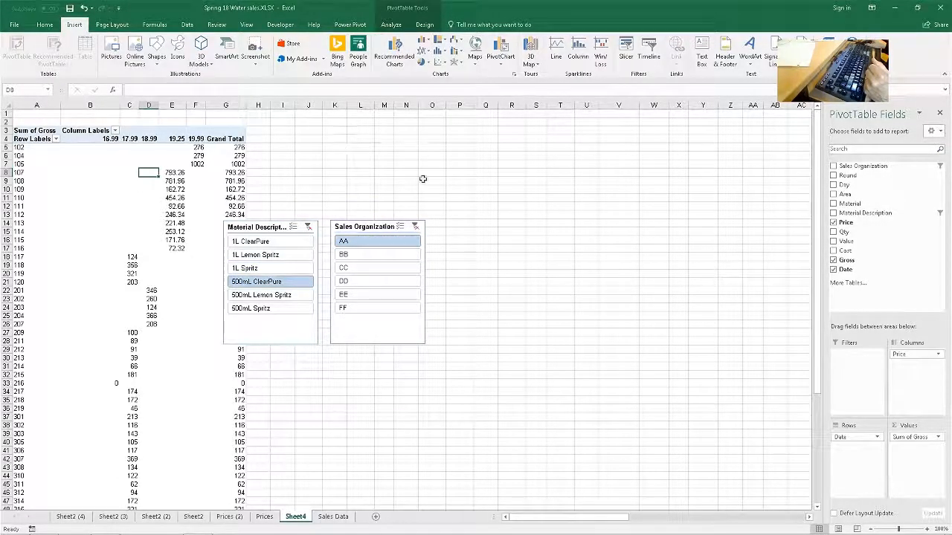
pyautogui.click(421, 52)
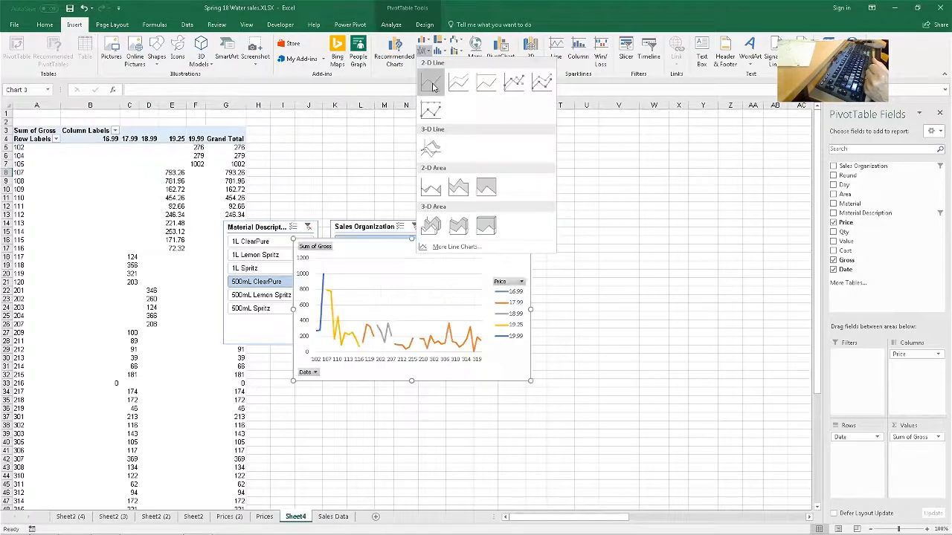
pyautogui.click(431, 84)
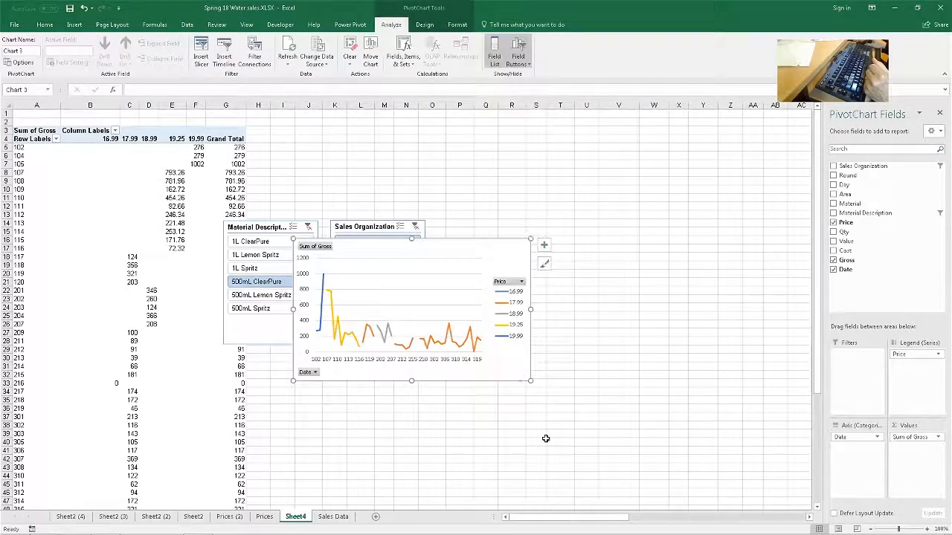
# - Enlarge the line chart to a wide format and position it beside the Sales Organization slicer
pyautogui.moveTo(530, 382); pyautogui.dragTo(596, 450)
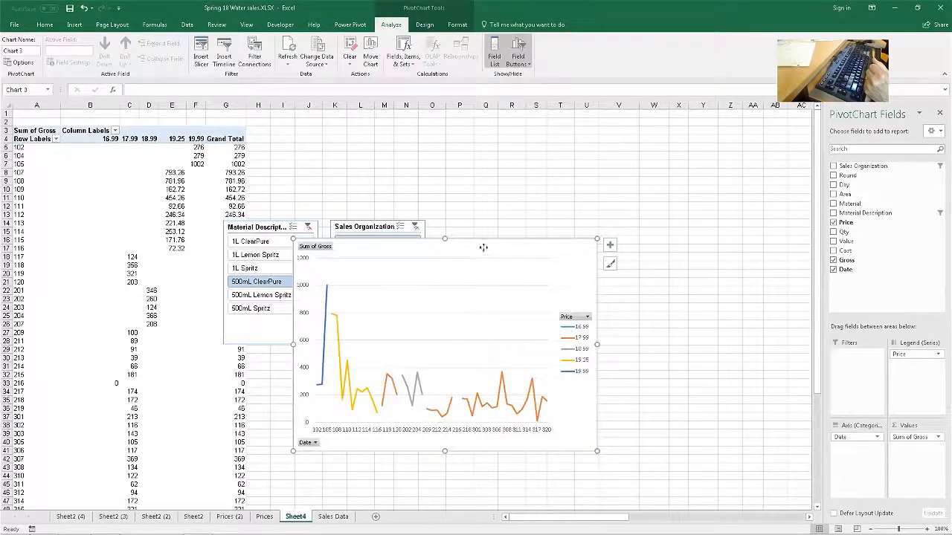
pyautogui.moveTo(484, 246); pyautogui.dragTo(585, 280)
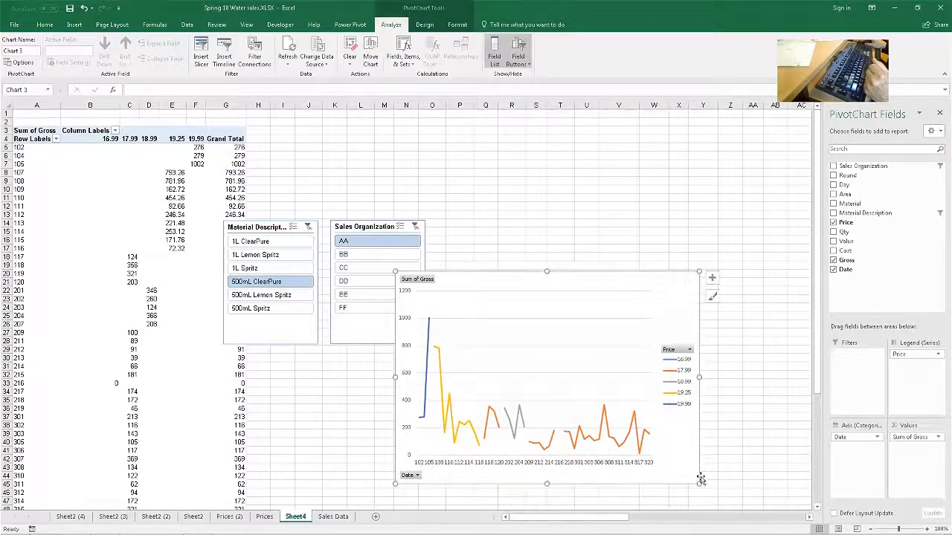
pyautogui.moveTo(699, 484); pyautogui.dragTo(727, 444)
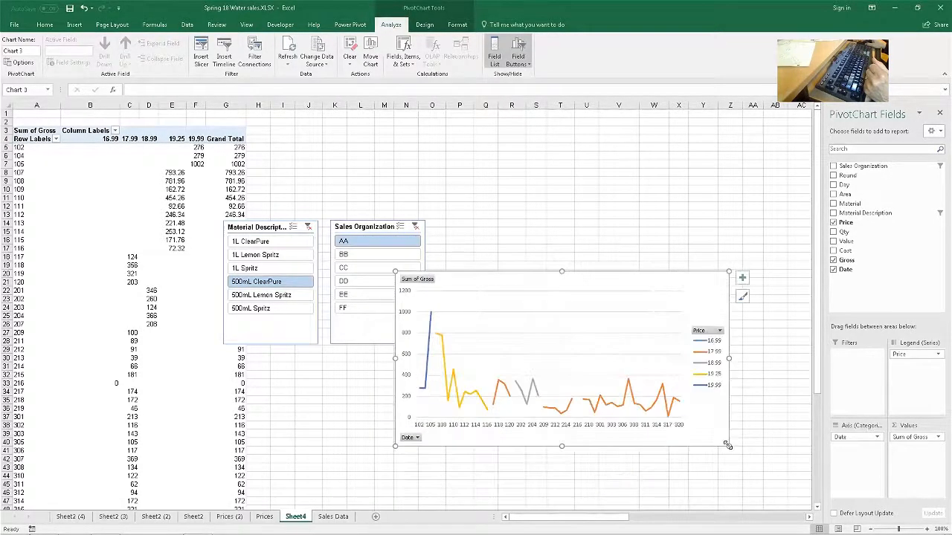
pyautogui.moveTo(484, 310); pyautogui.dragTo(526, 297)
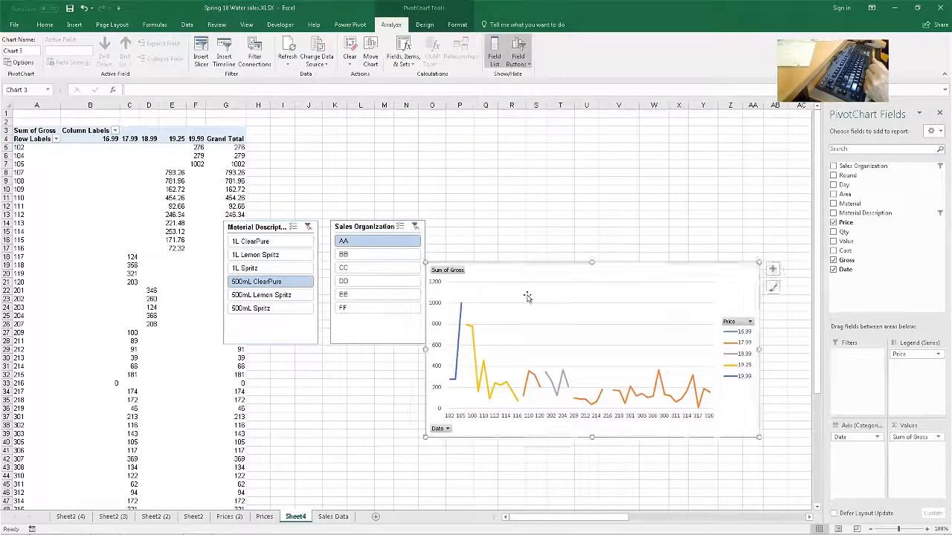
# - Compare the 500mL ClearPure chart across sales organizations by filtering to BB, CC, DD, EE and FF in turn
pyautogui.click(359, 254)
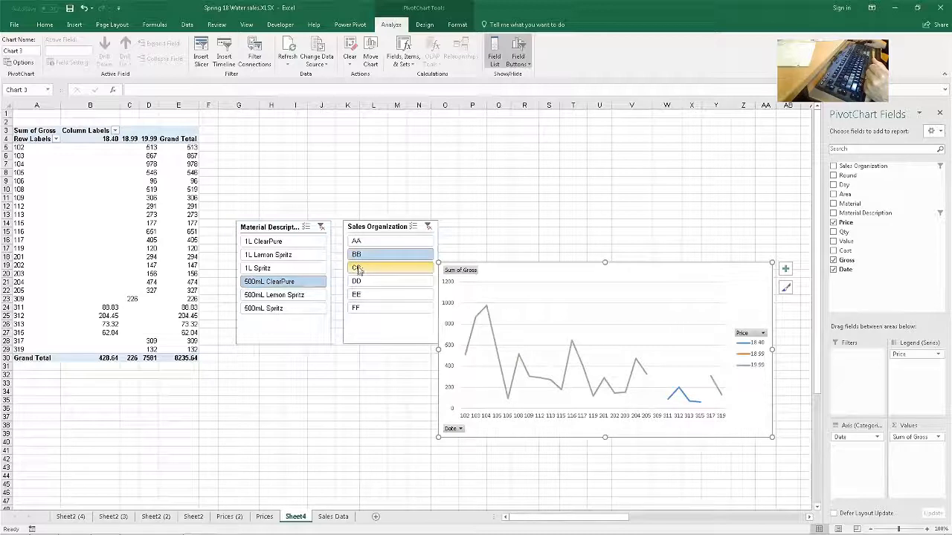
pyautogui.click(358, 268)
pyautogui.click(362, 281)
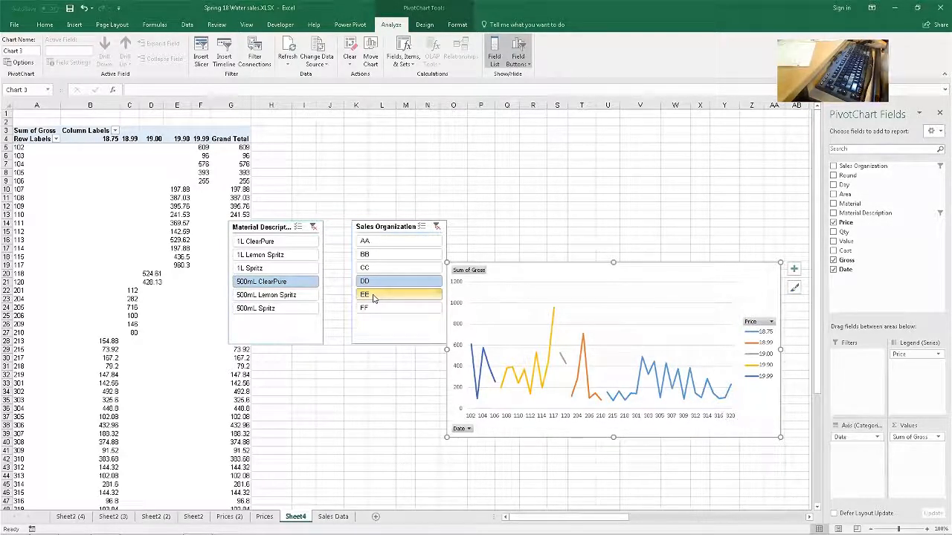
pyautogui.click(374, 298)
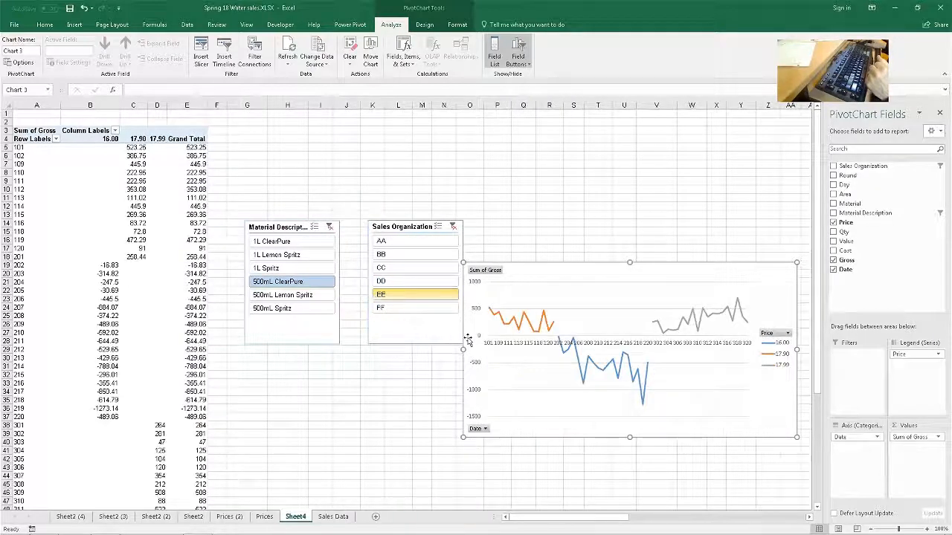
pyautogui.click(423, 311)
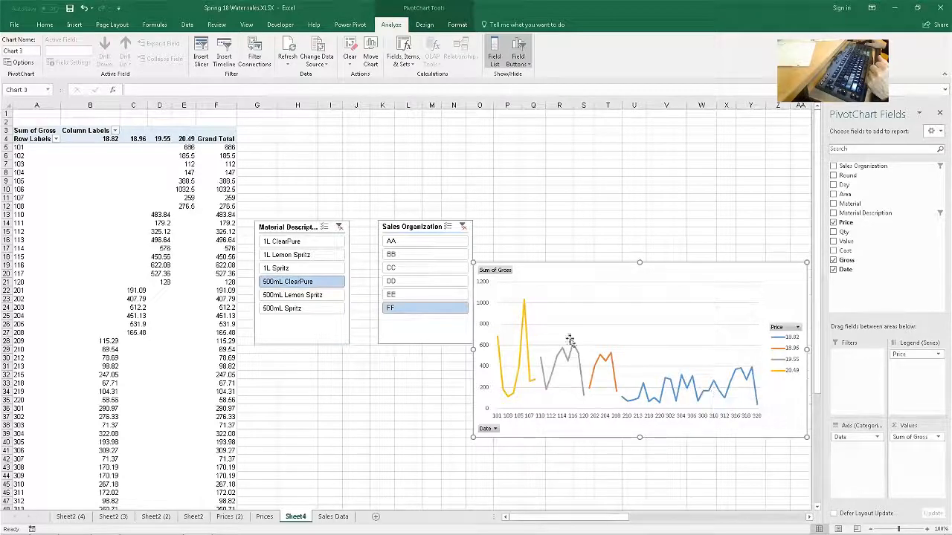
# - Filter the PivotTable and chart to sales organization DD
pyautogui.click(414, 281)
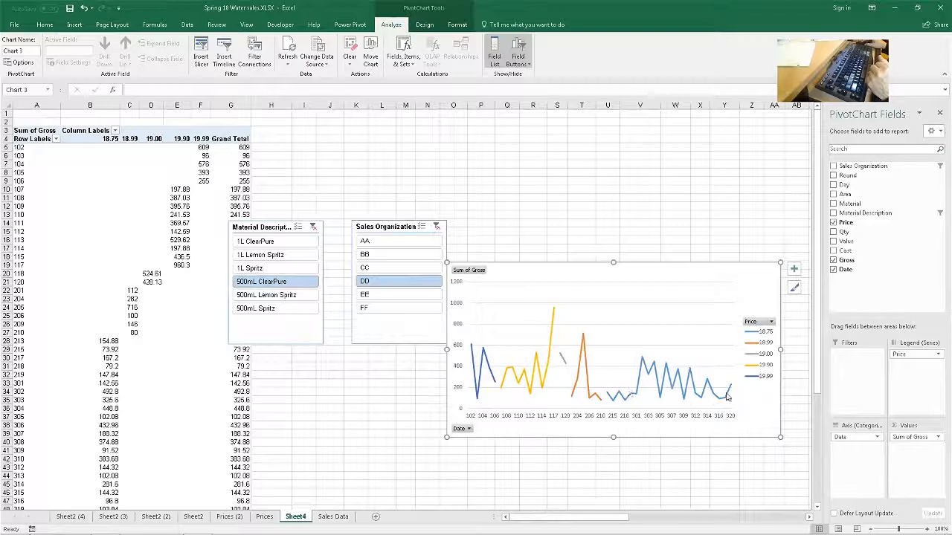
pyautogui.moveTo(719, 400)
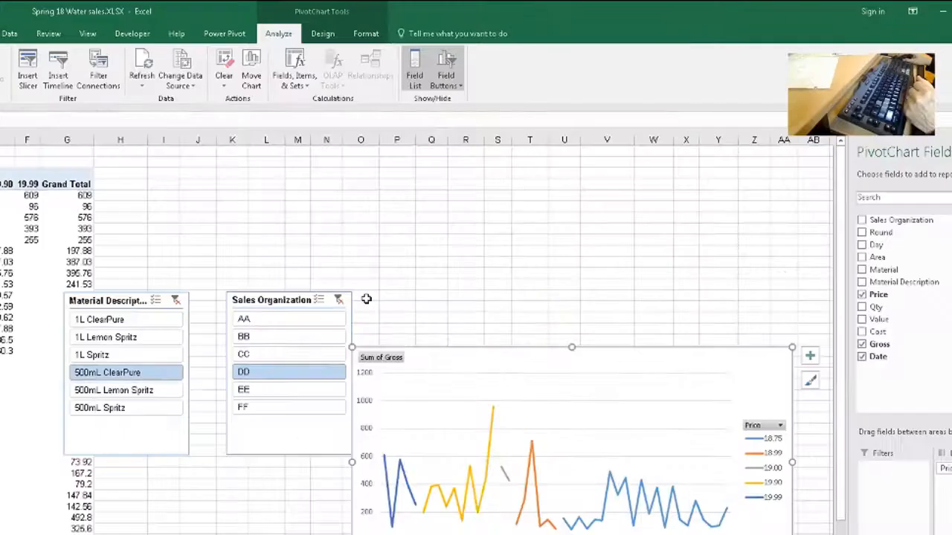
# - Add a price heading in O3 above the PivotChart, with 19.9 and 18.75 in the two cells below it
pyautogui.click(449, 132)
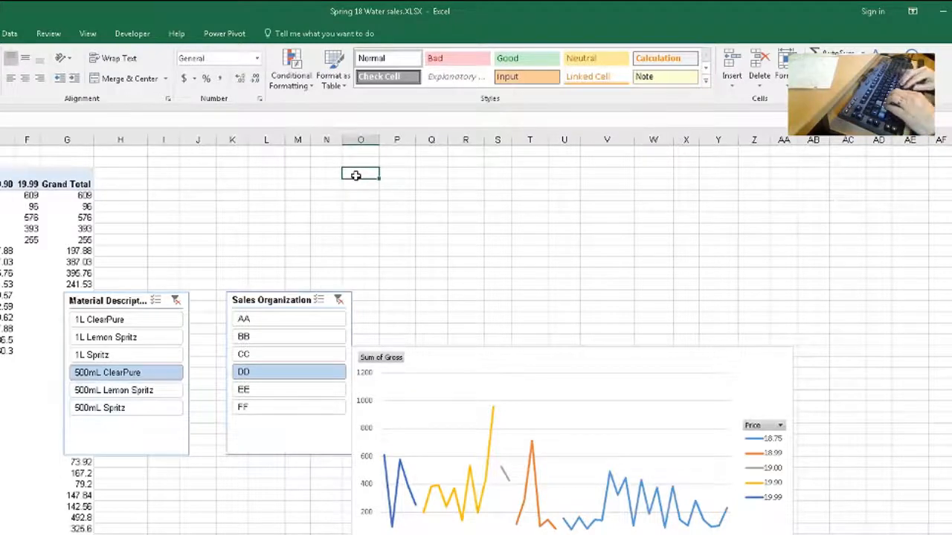
pyautogui.write('price')
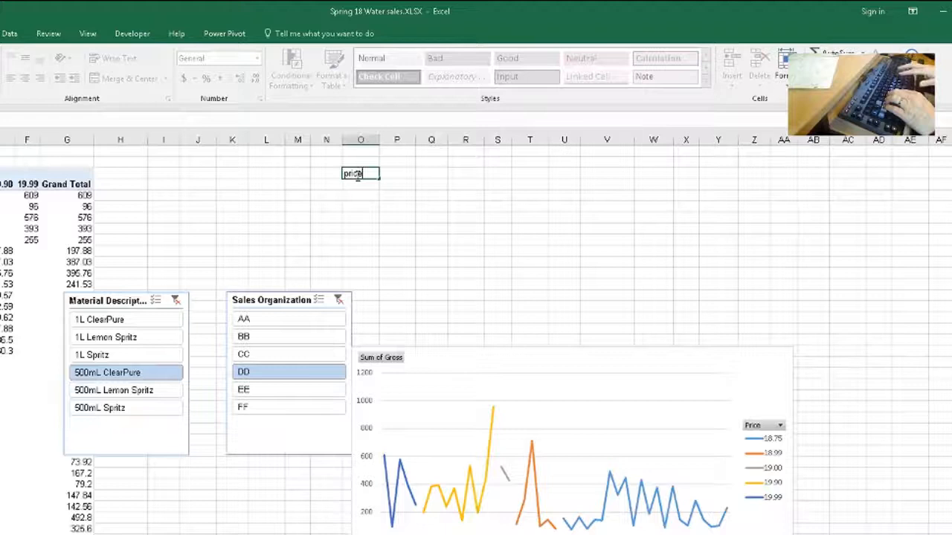
pyautogui.press('Return')
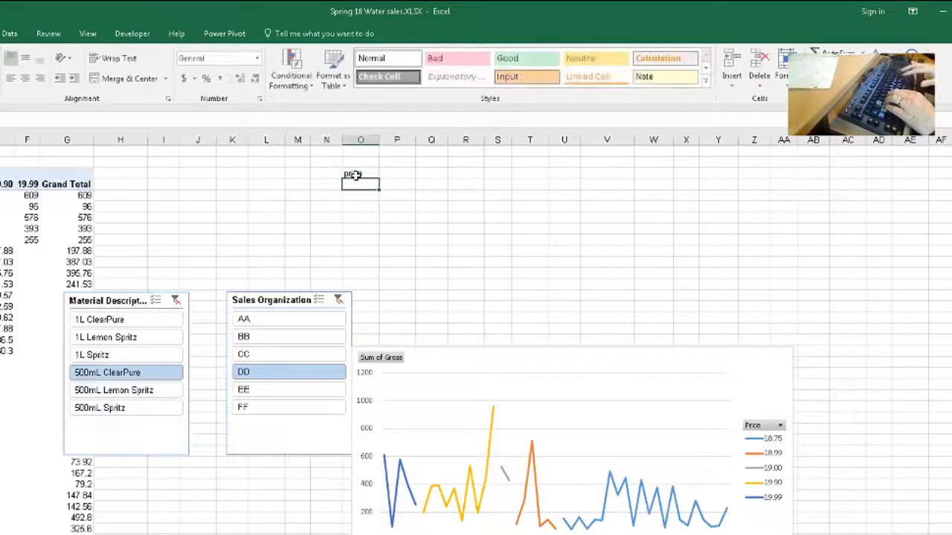
pyautogui.write('1')
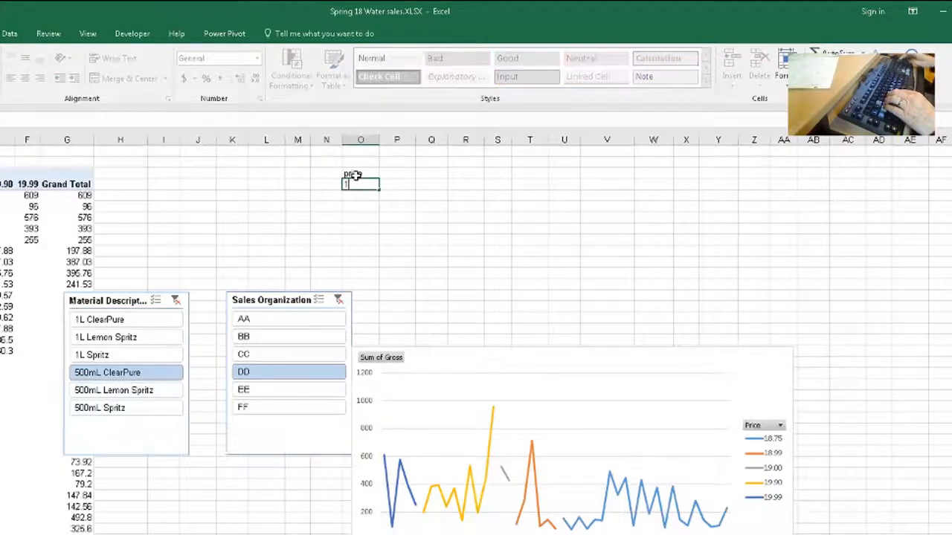
pyautogui.write('9.9')
pyautogui.press('Return')
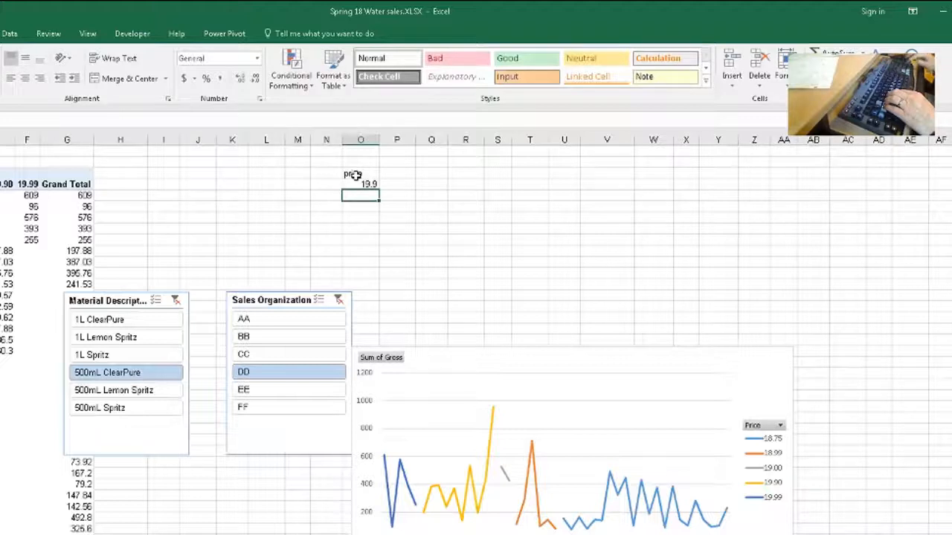
pyautogui.write('18.75')
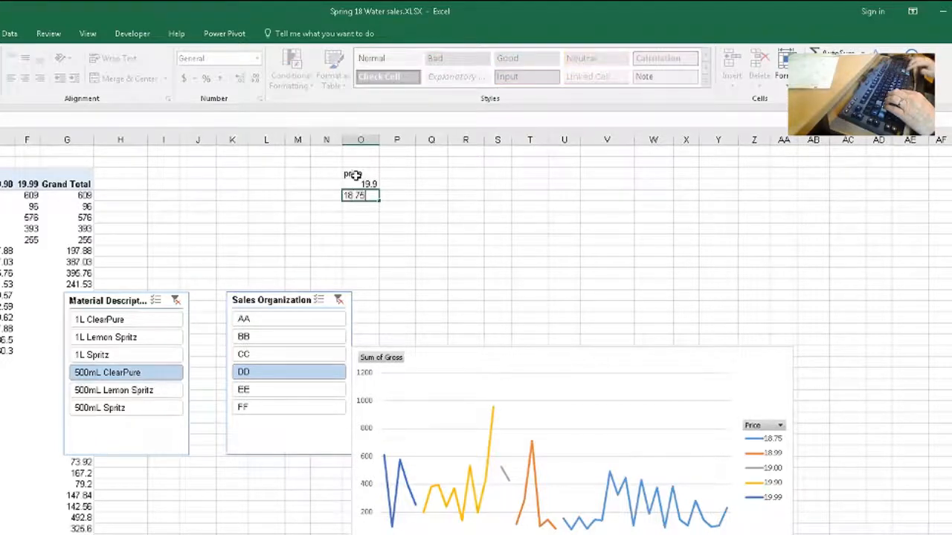
pyautogui.press('Right')
# - Label the 19.9 price row high and the 18.75 price row low in column N
pyautogui.press('Left')
pyautogui.press('Left')
pyautogui.press('Up')
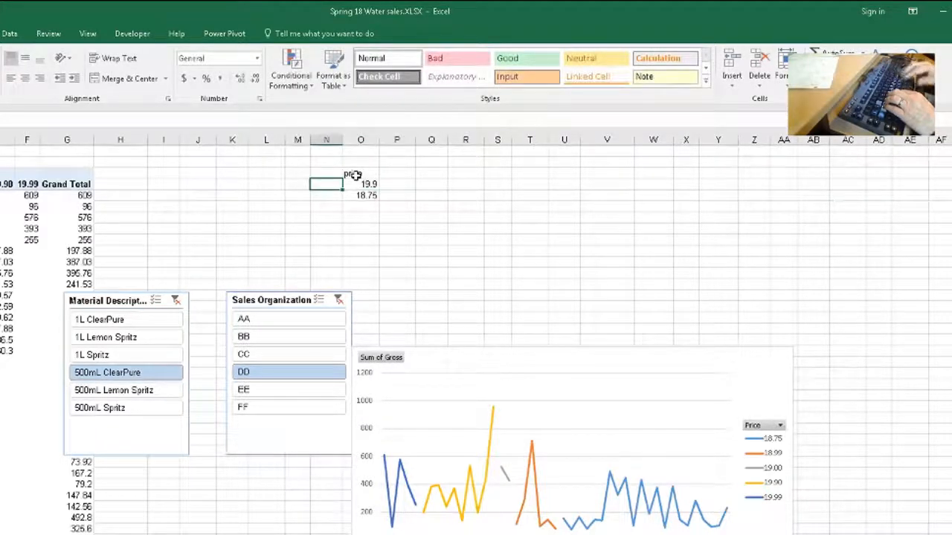
pyautogui.write('high')
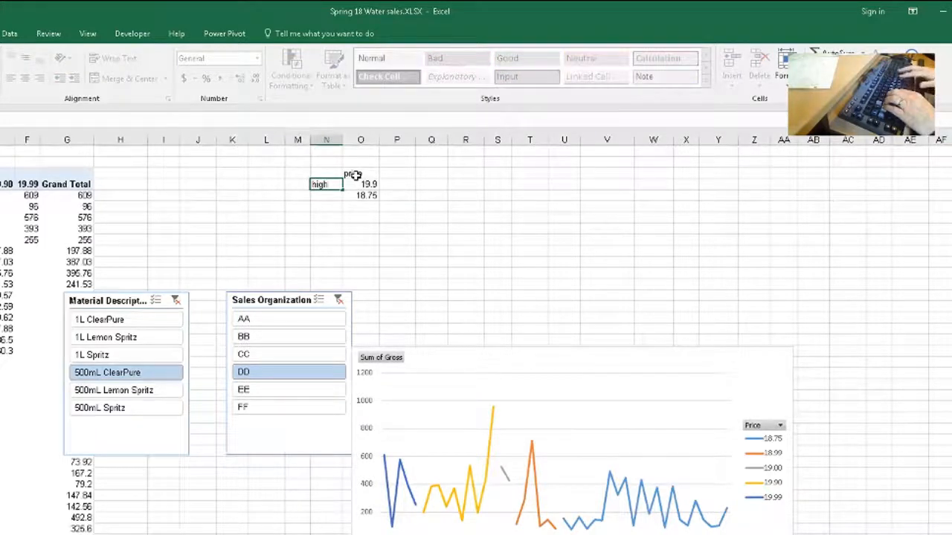
pyautogui.press('Return')
pyautogui.write('low')
pyautogui.press('Right')
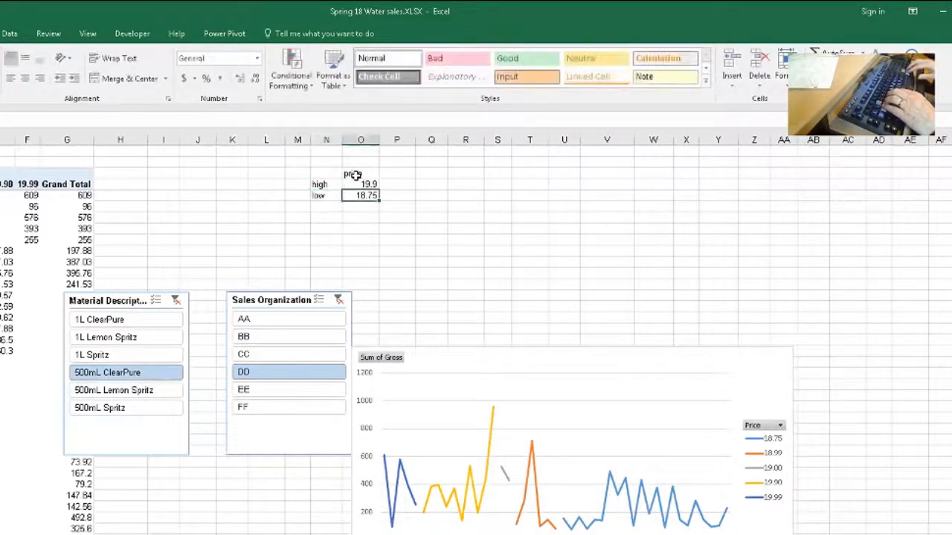
# - Enter the headings mean, std and count in the cells following the price heading
pyautogui.press('Right')
pyautogui.press('Up')
pyautogui.press('Up')
pyautogui.write('m')
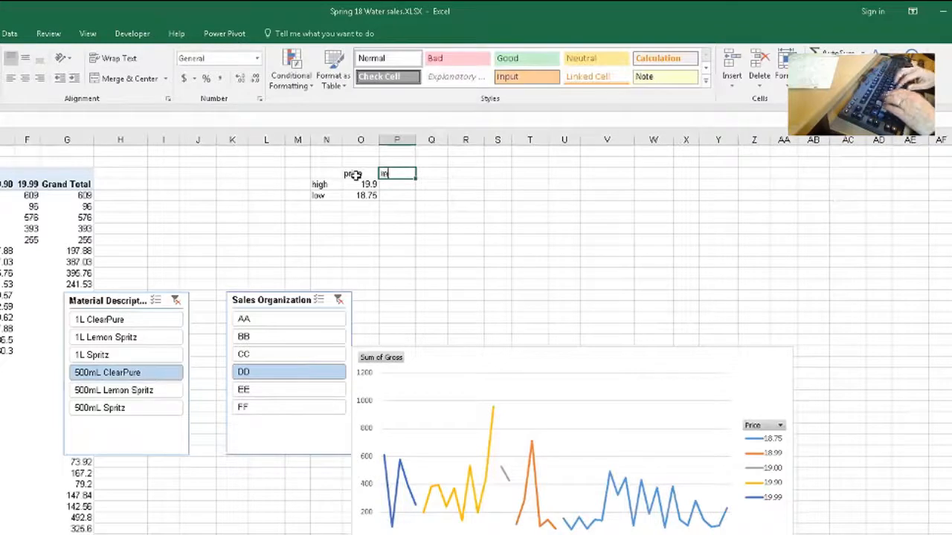
pyautogui.write('ean')
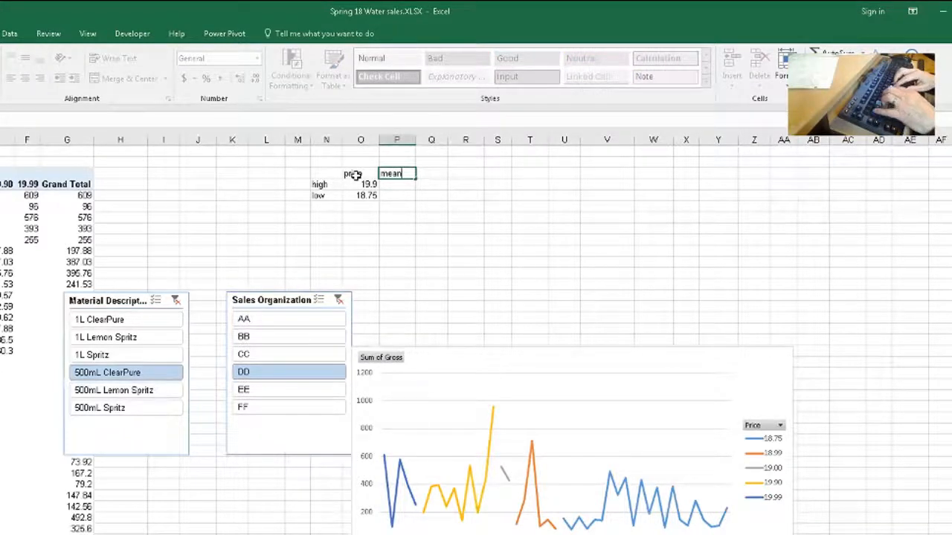
pyautogui.press('Right')
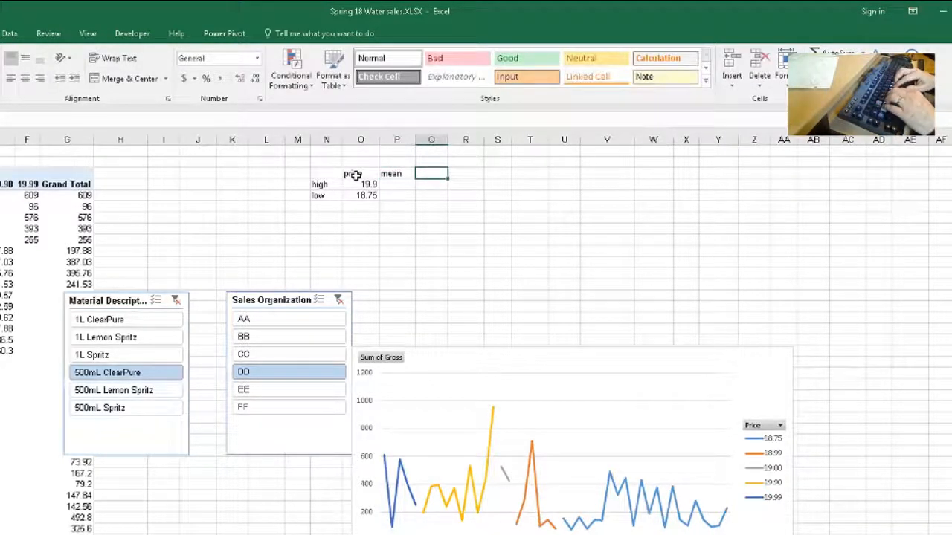
pyautogui.write('std')
pyautogui.press('Right')
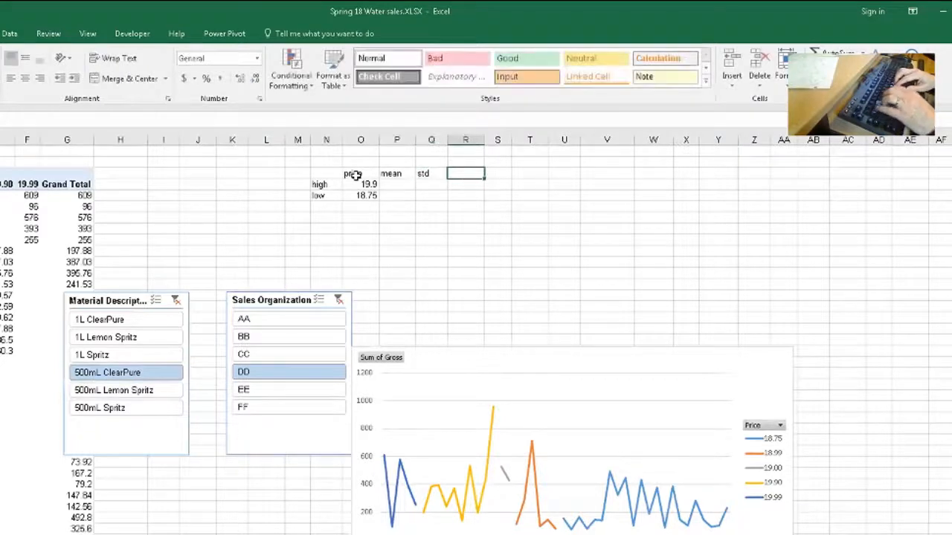
pyautogui.write('count')
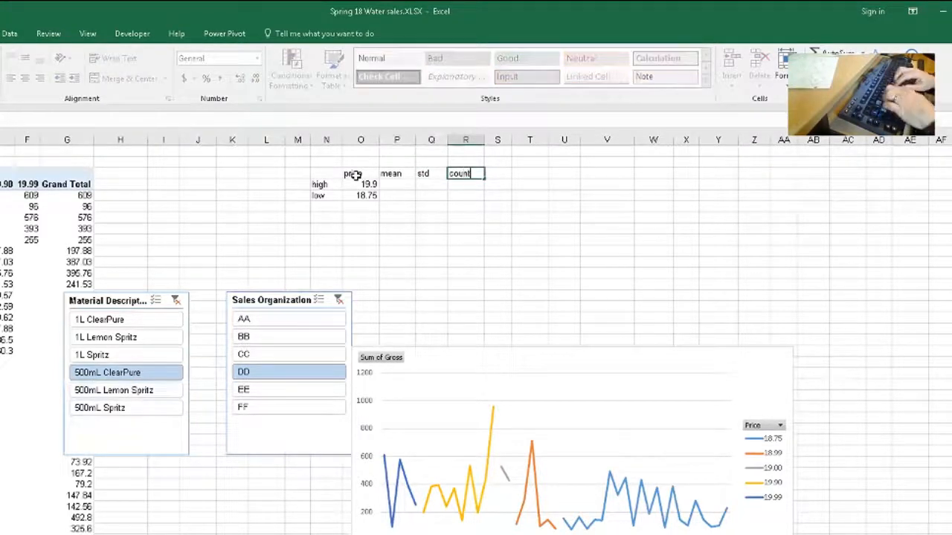
pyautogui.press('Right')
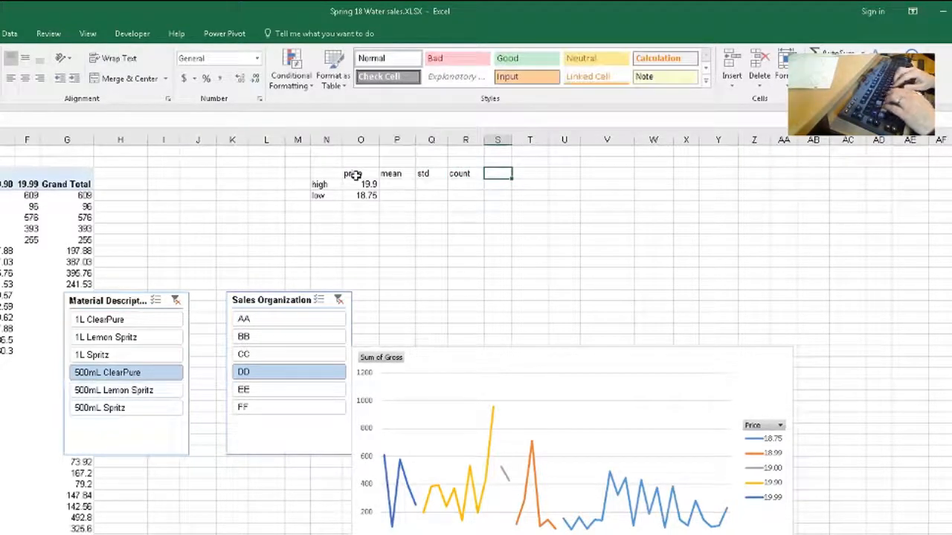
# - Continue the summary table's header row with SE, multiplier and C.I. after count
pyautogui.write('SE')
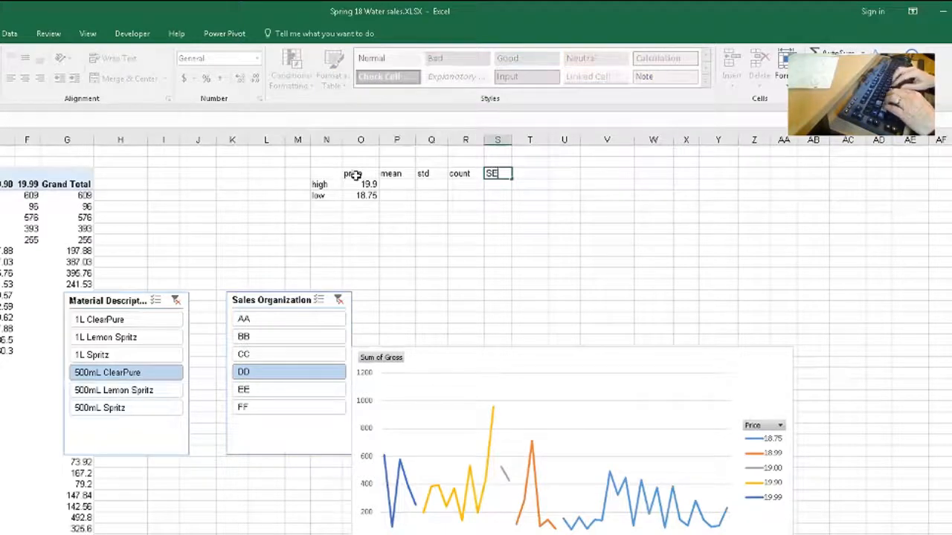
pyautogui.press('Right')
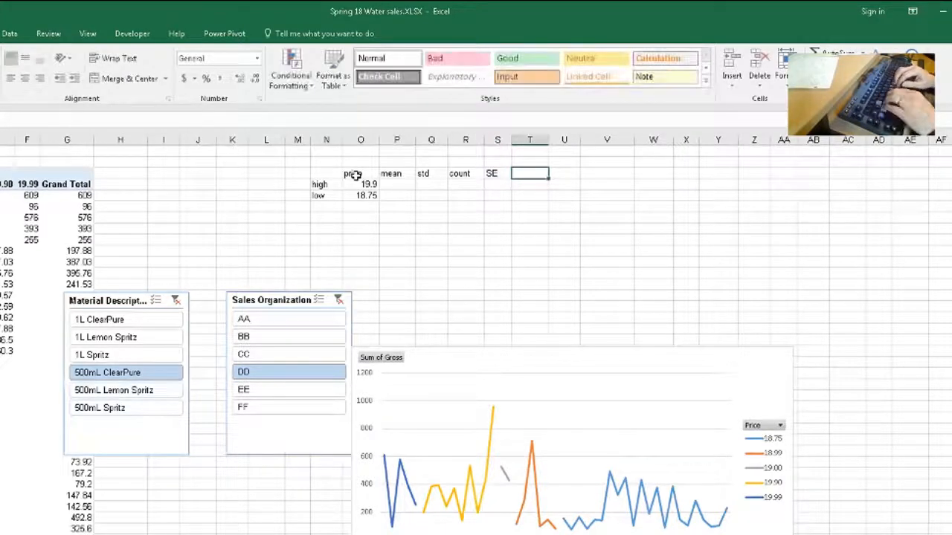
pyautogui.write('m')
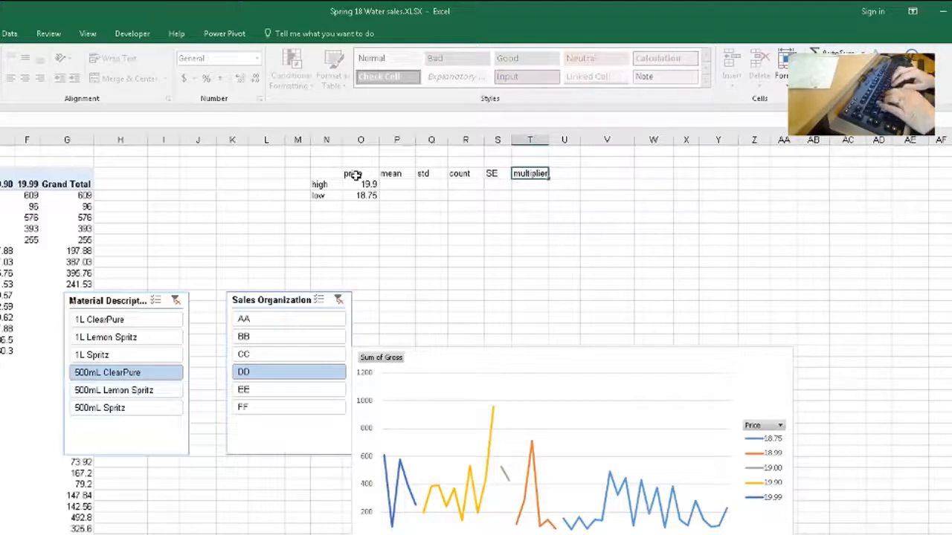
pyautogui.write('ultiplier')
pyautogui.press('Right')
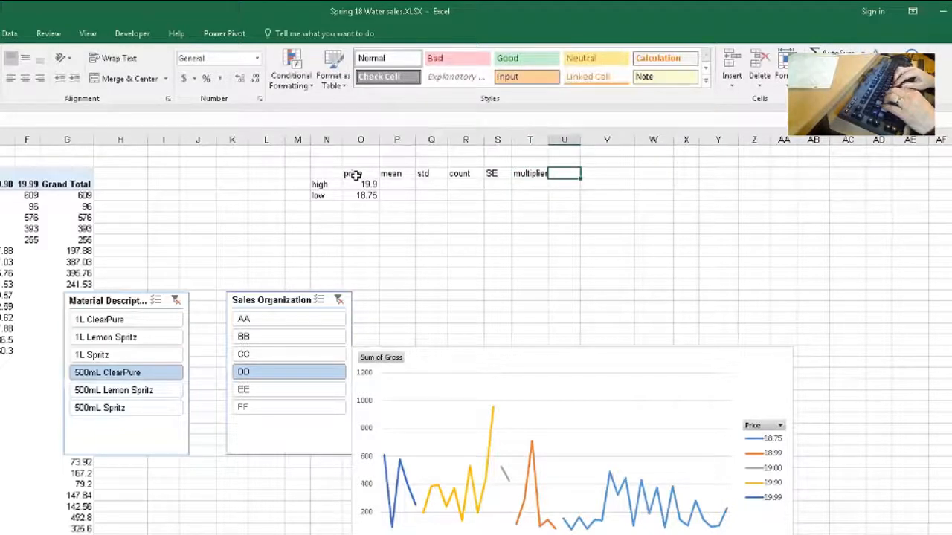
pyautogui.write('C>')
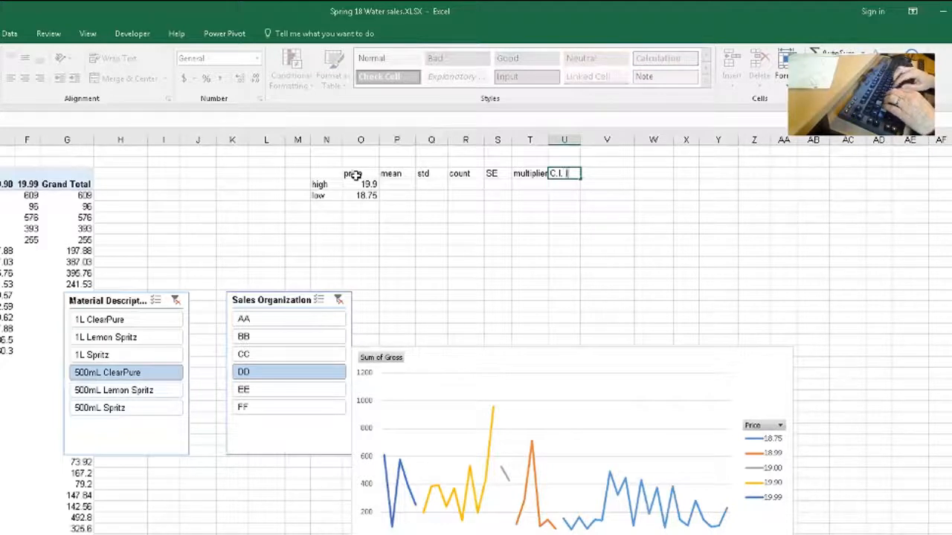
pyautogui.press('Tab')
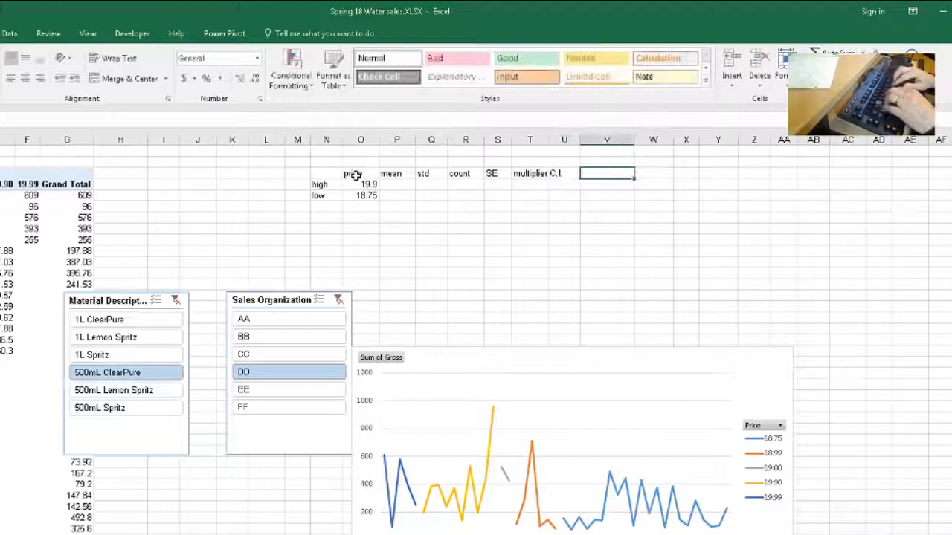
# - Finish the header row with lower limit and upper limit, and widen column T to fit the multiplier heading
pyautogui.write('lower limit')
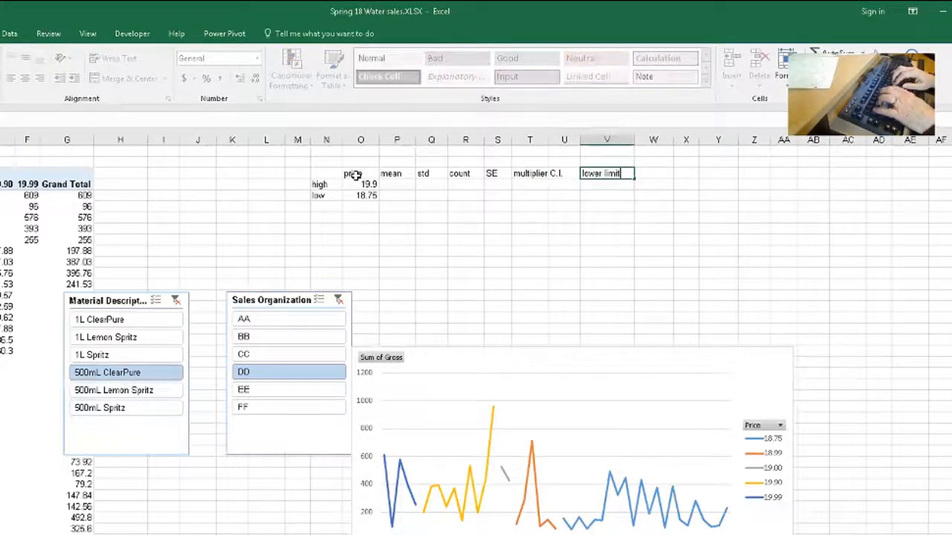
pyautogui.press('Tab')
pyautogui.write('uppe')
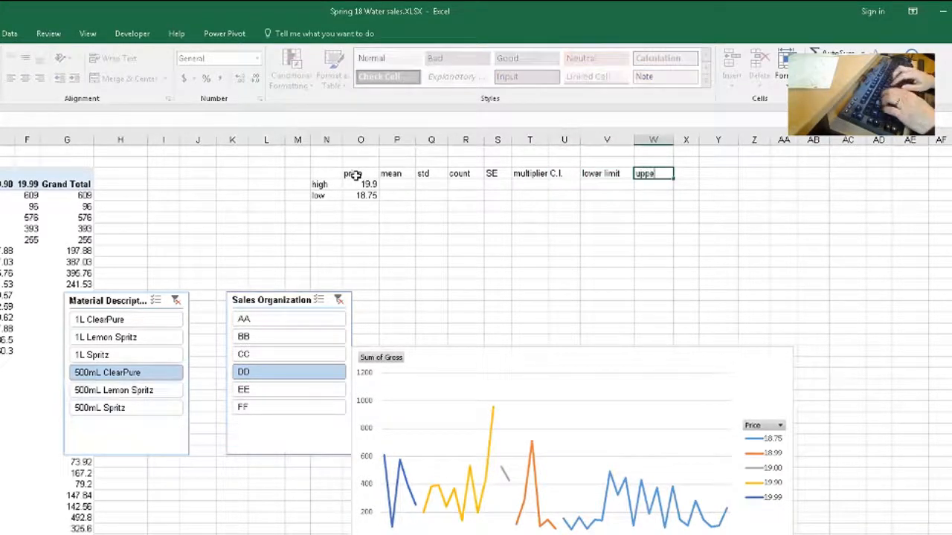
pyautogui.write('r limit')
pyautogui.press('Return')
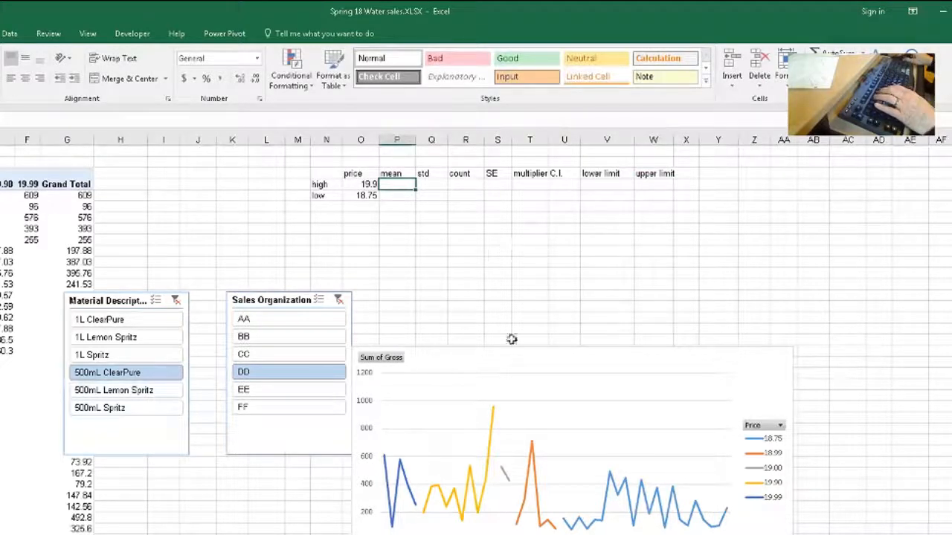
pyautogui.moveTo(549, 140); pyautogui.dragTo(554, 141)
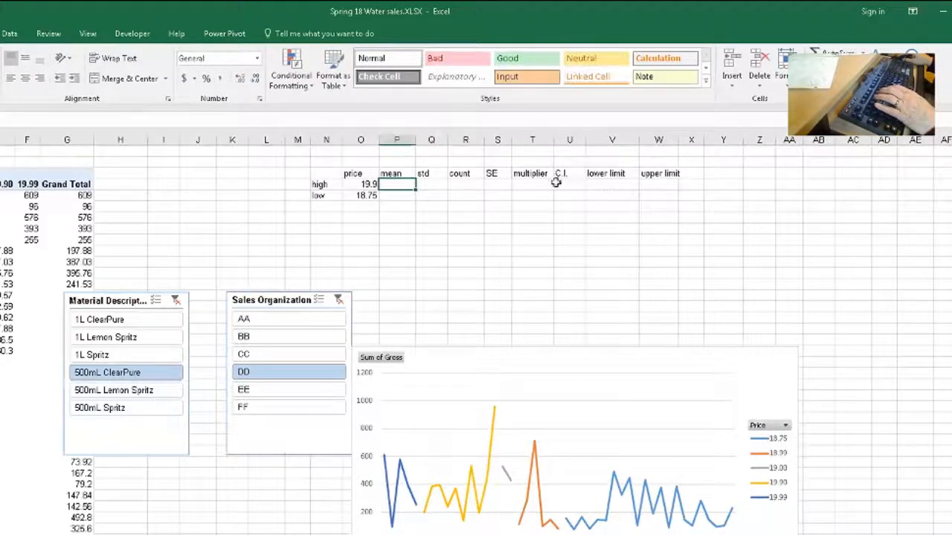
pyautogui.click(594, 185)
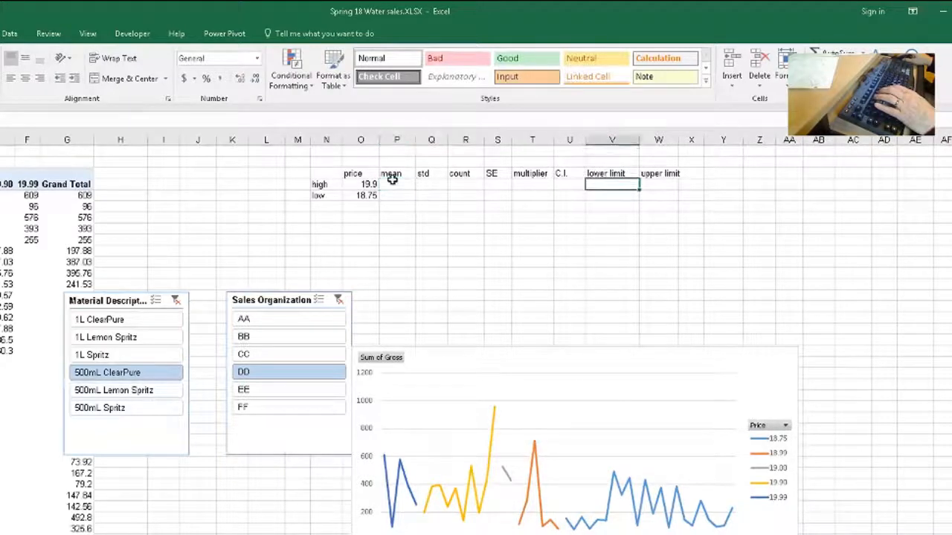
pyautogui.click(327, 185)
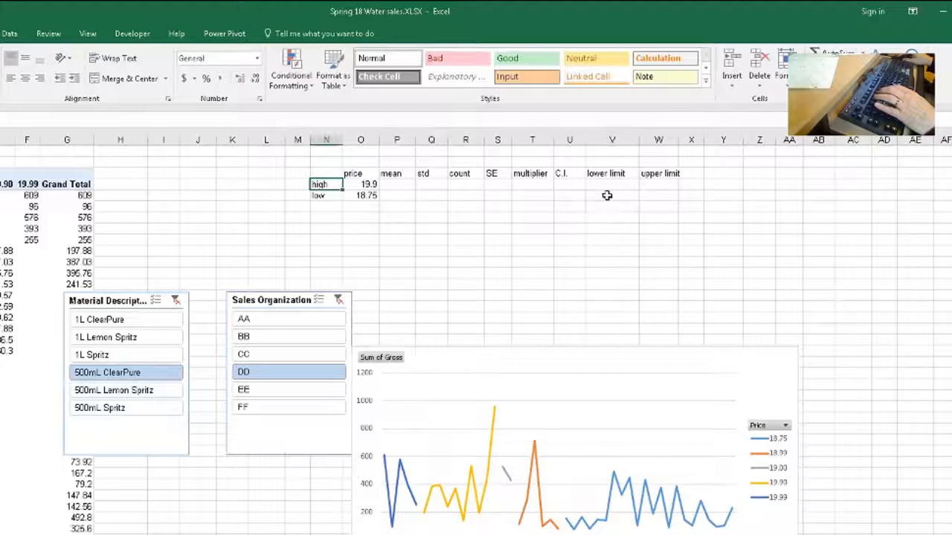
pyautogui.click(649, 194)
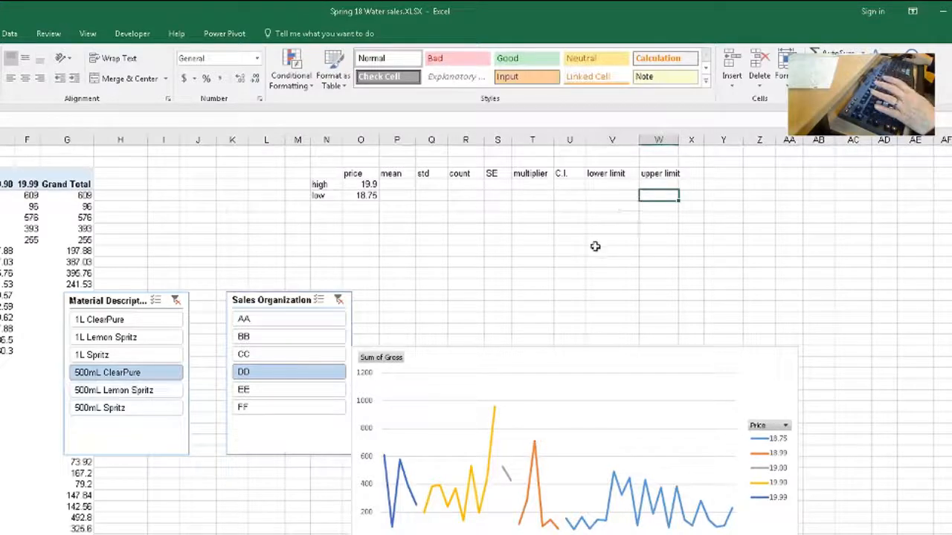
# - Calculate the high price row's mean with AVERAGE over G5:G19, copying the range reference for reuse
pyautogui.click(397, 184)
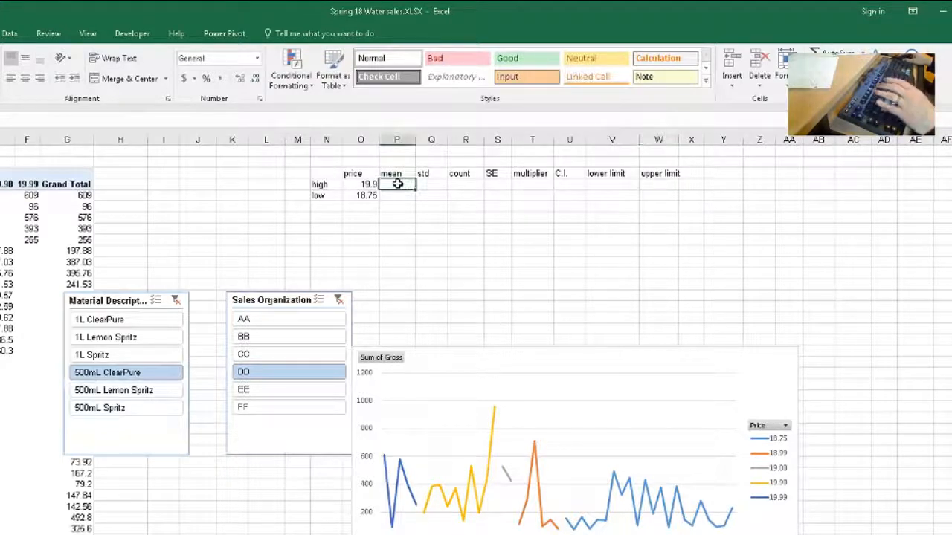
pyautogui.write('=aver')
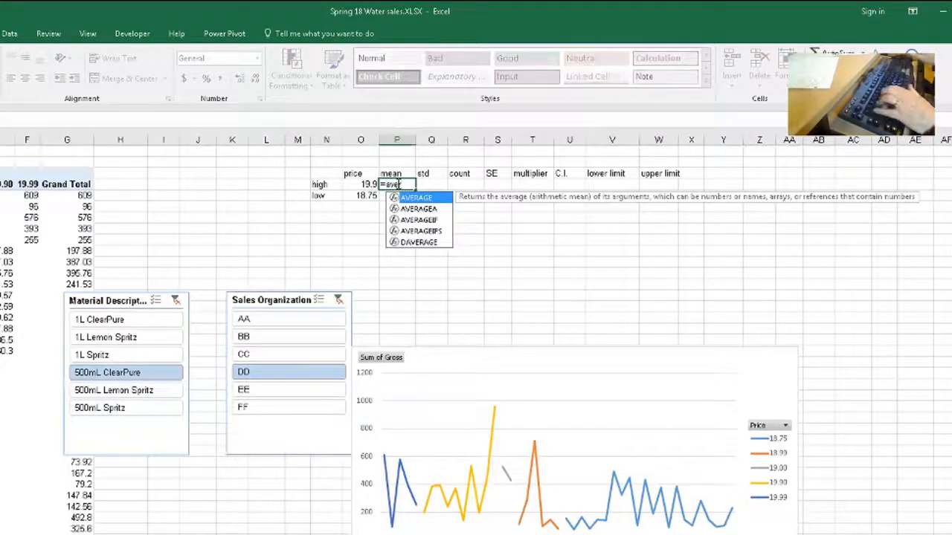
pyautogui.press('Tab')
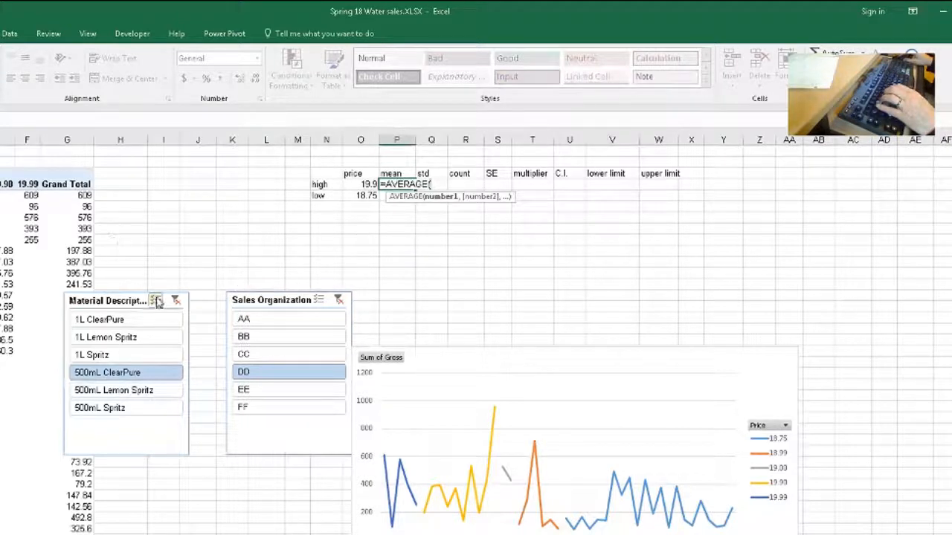
pyautogui.moveTo(75, 194); pyautogui.dragTo(72, 354)
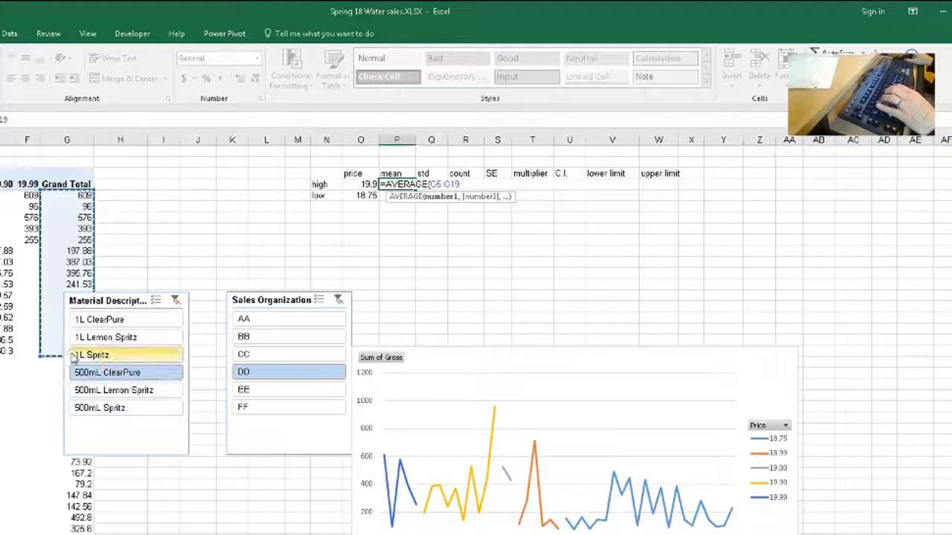
pyautogui.moveTo(431, 184); pyautogui.dragTo(459, 184)
pyautogui.hotkey('ctrl', 'c')
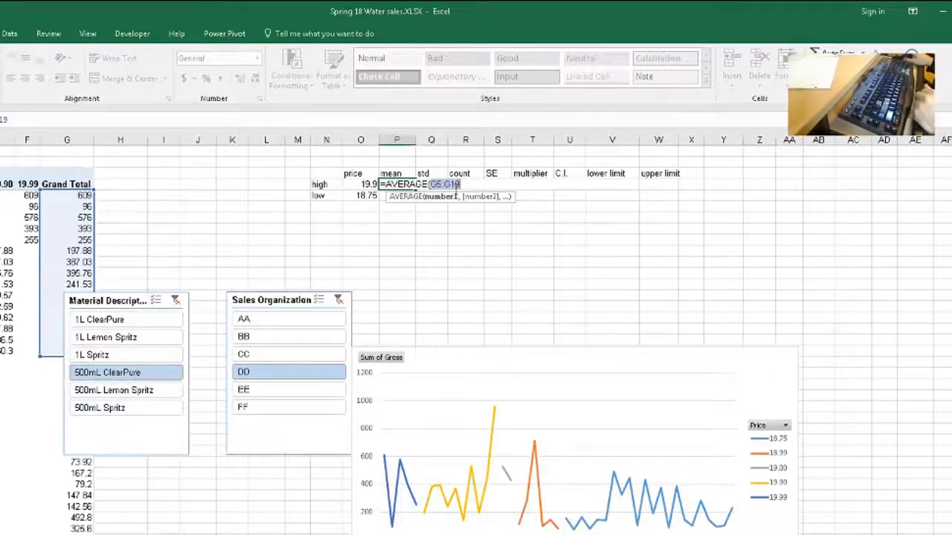
pyautogui.press('Return')
# - Calculate the high price row's standard deviation with STDEV.S over the copied range G5:G19
pyautogui.click(429, 183)
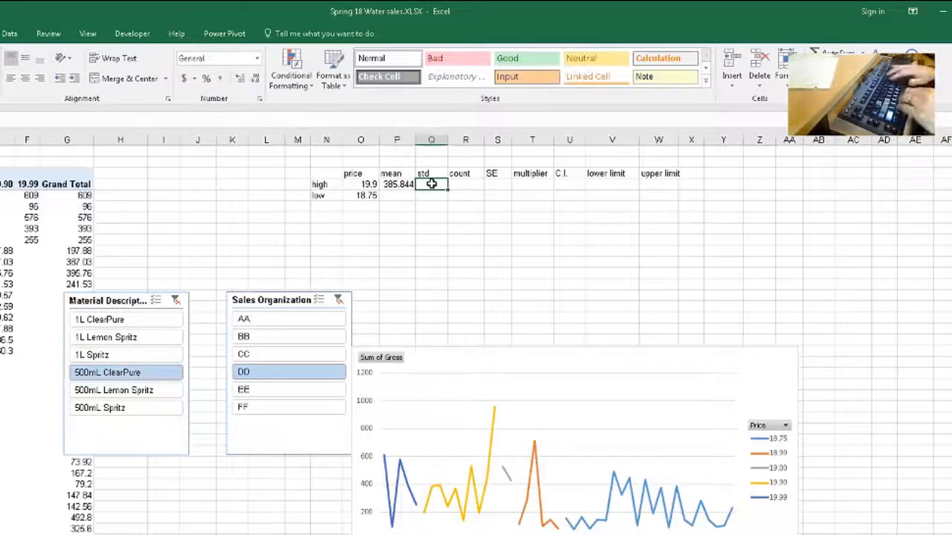
pyautogui.write('=std')
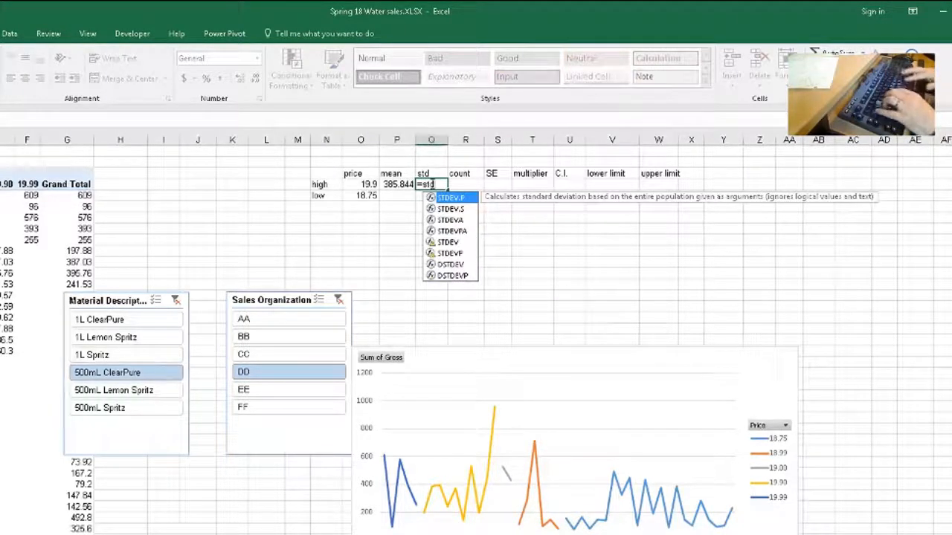
pyautogui.press('Down')
pyautogui.press('Tab')
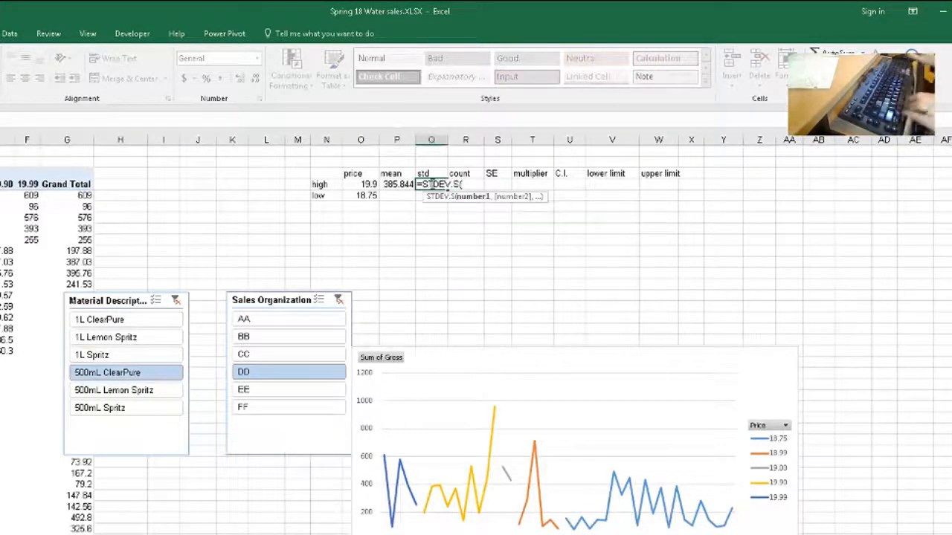
pyautogui.hotkey('ctrl', 'v')
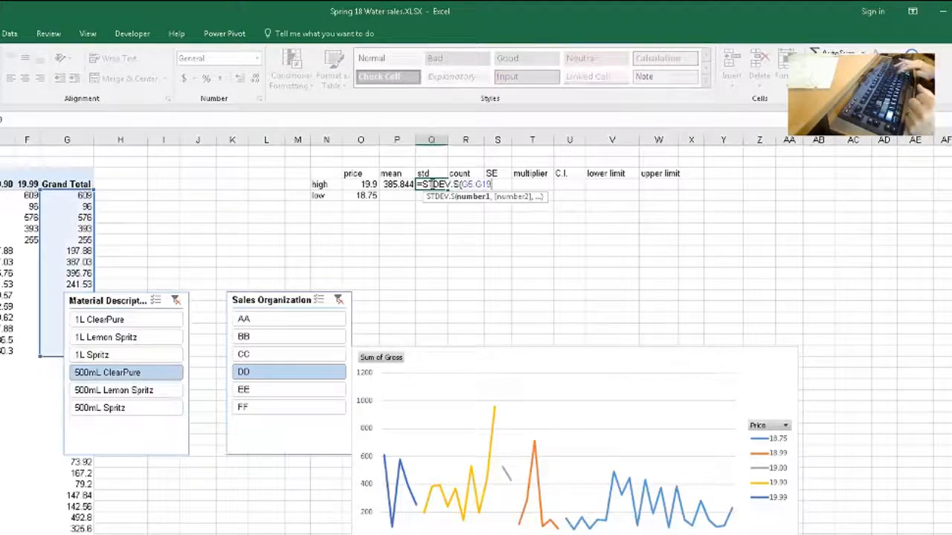
pyautogui.press('Return')
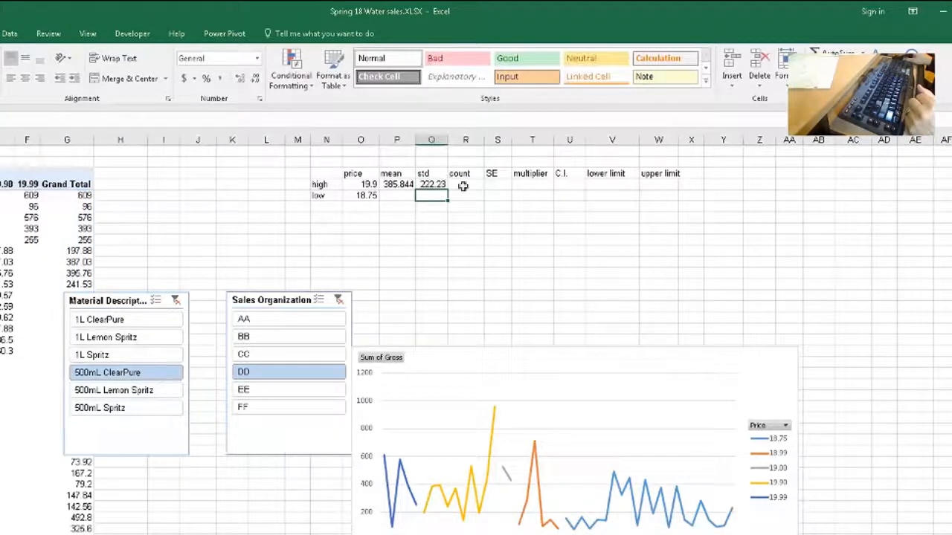
# - Calculate the high price row's count with COUNT over G5:G19
pyautogui.click(463, 186)
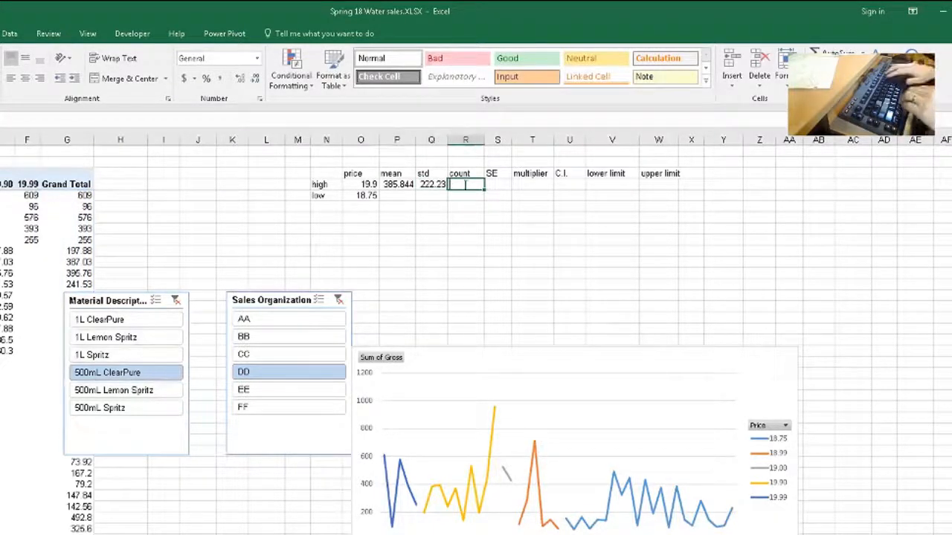
pyautogui.write('=count')
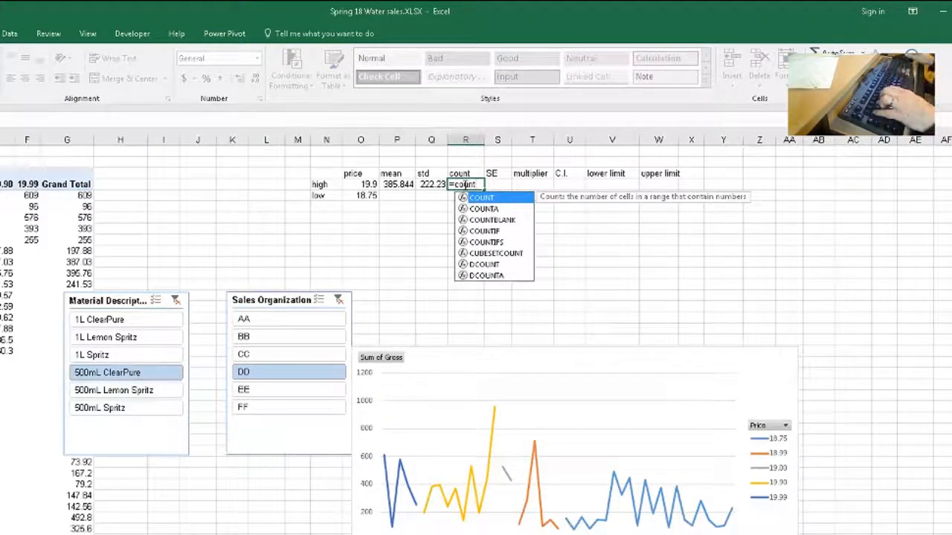
pyautogui.press('Tab')
pyautogui.write('G5:G19')
pyautogui.press('Return')
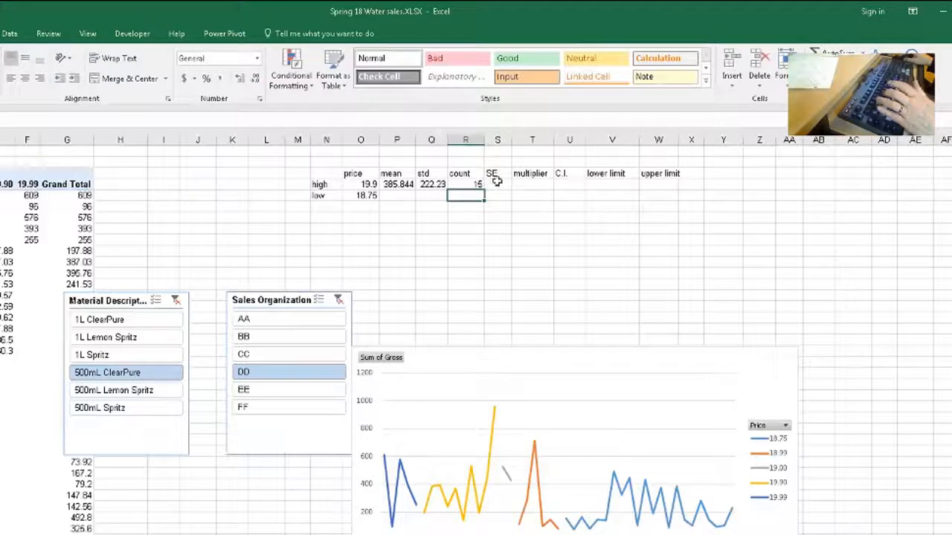
# - Compute the high row's SE by dividing its std by the square root of its count, =Q4/SQRT(R4)
pyautogui.click(499, 184)
pyautogui.write('=')
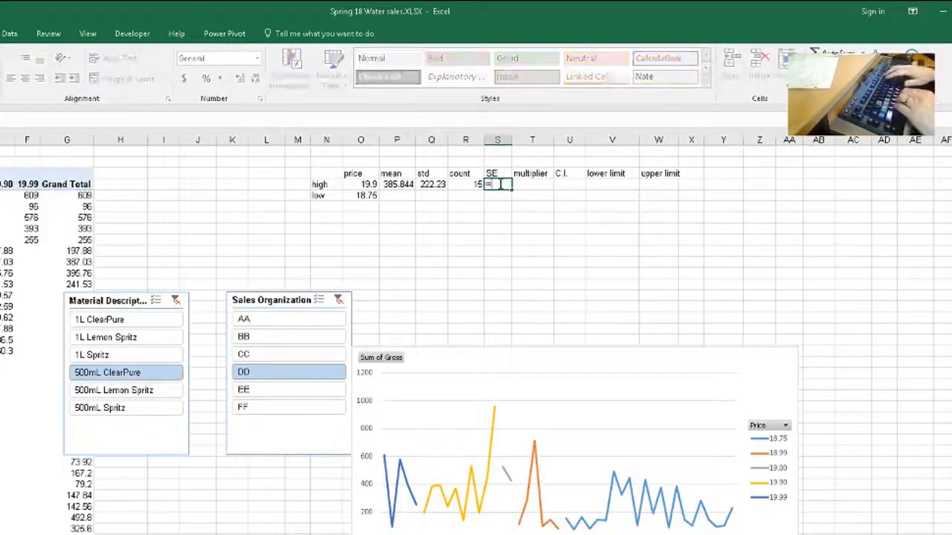
pyautogui.click(427, 185)
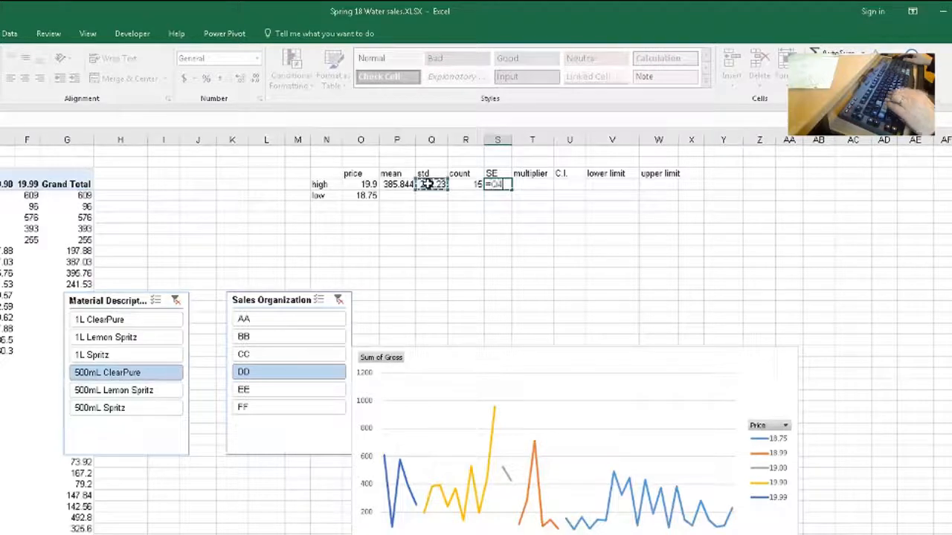
pyautogui.write('/SQRT(')
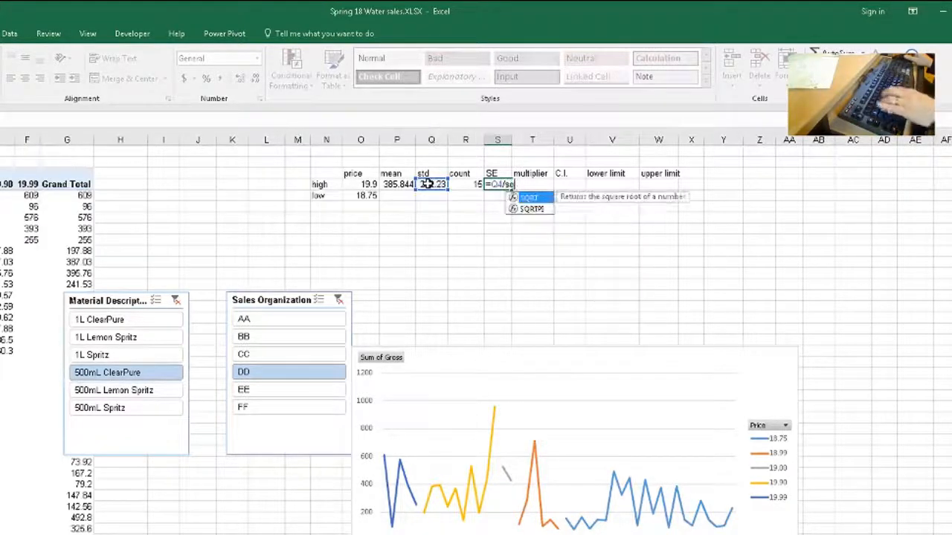
pyautogui.click(471, 185)
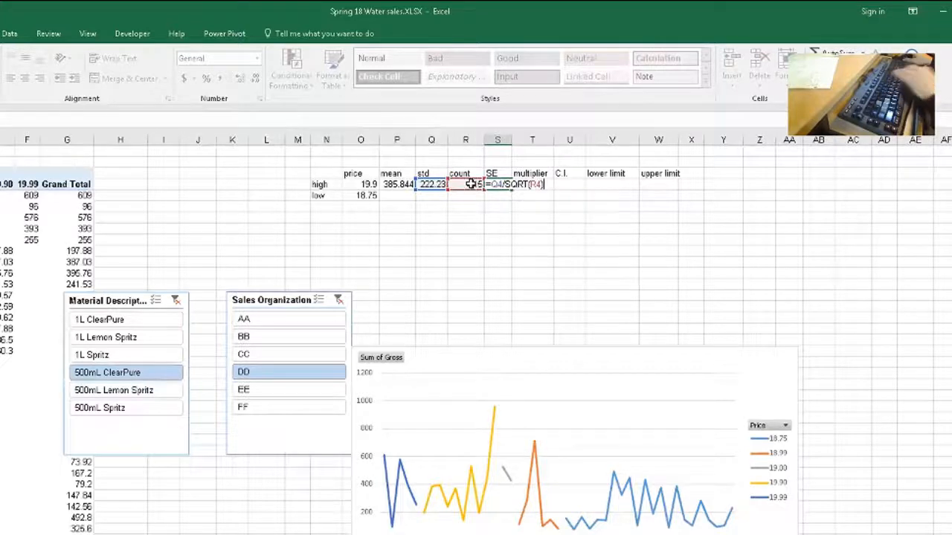
pyautogui.write(')')
pyautogui.press('Return')
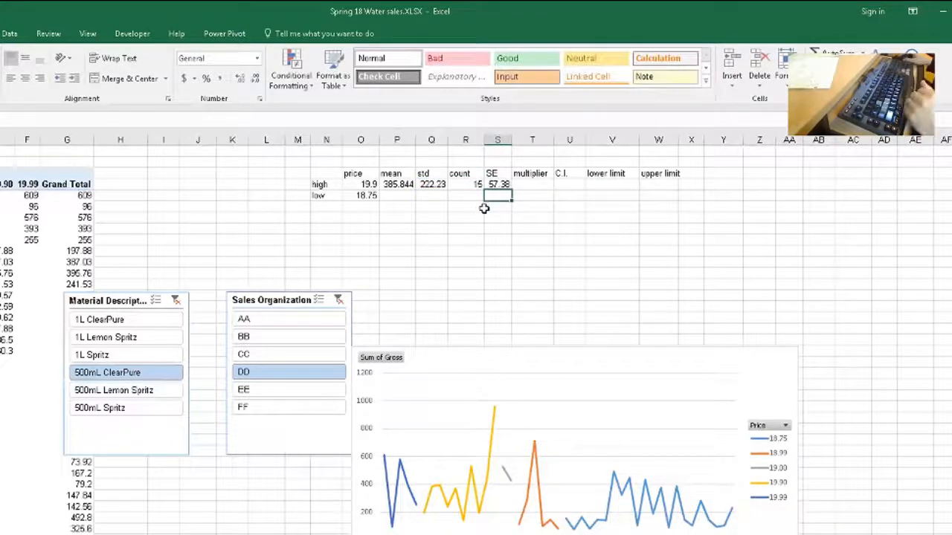
# - Enter 2 as the high row's multiplier and compute its C.I. with the cumulative formula =NORM.S.DIST(T4,TRUE)
pyautogui.click(537, 184)
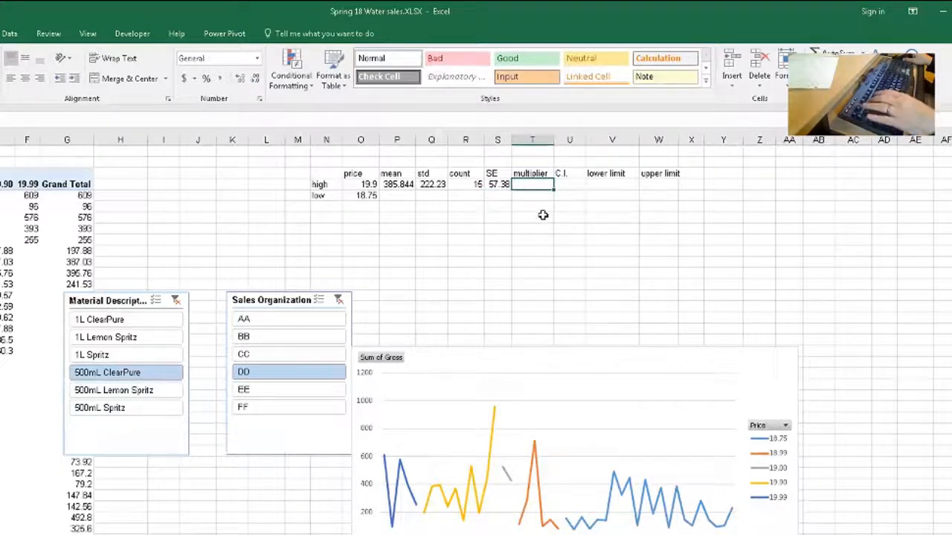
pyautogui.write('2')
pyautogui.click(569, 184)
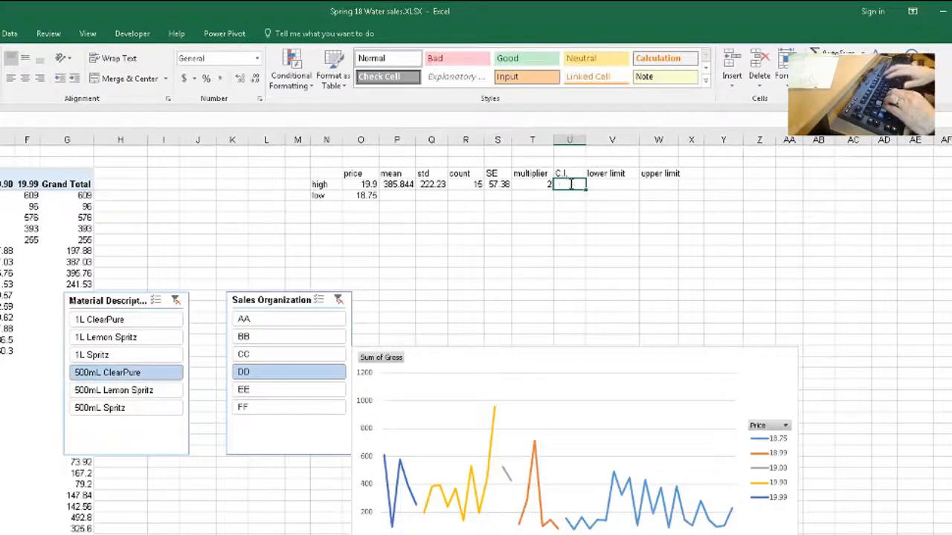
pyautogui.write('=norm')
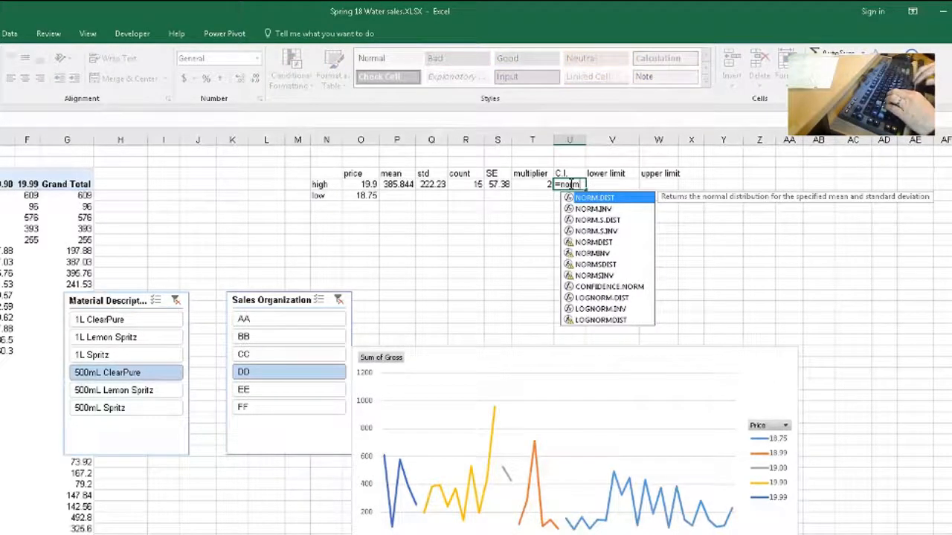
pyautogui.press('Down')
pyautogui.press('Down')
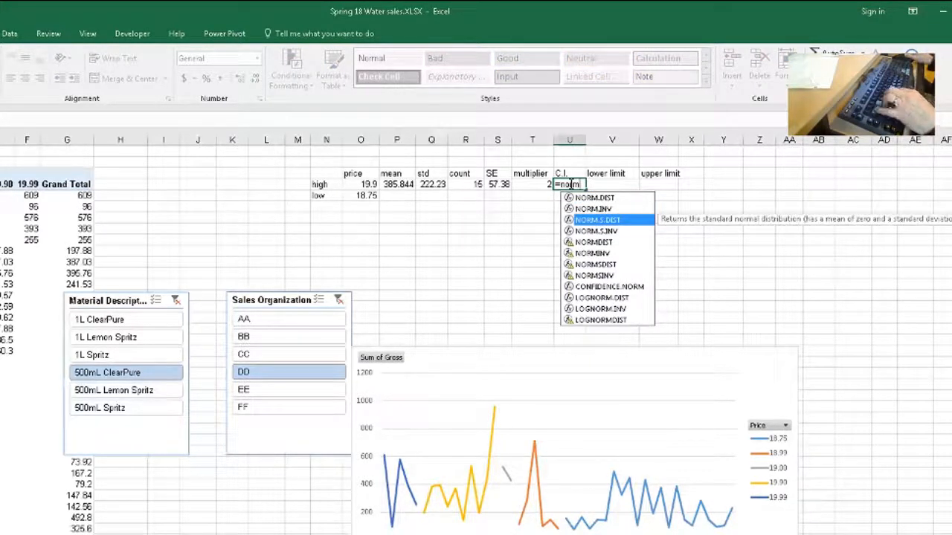
pyautogui.press('Tab')
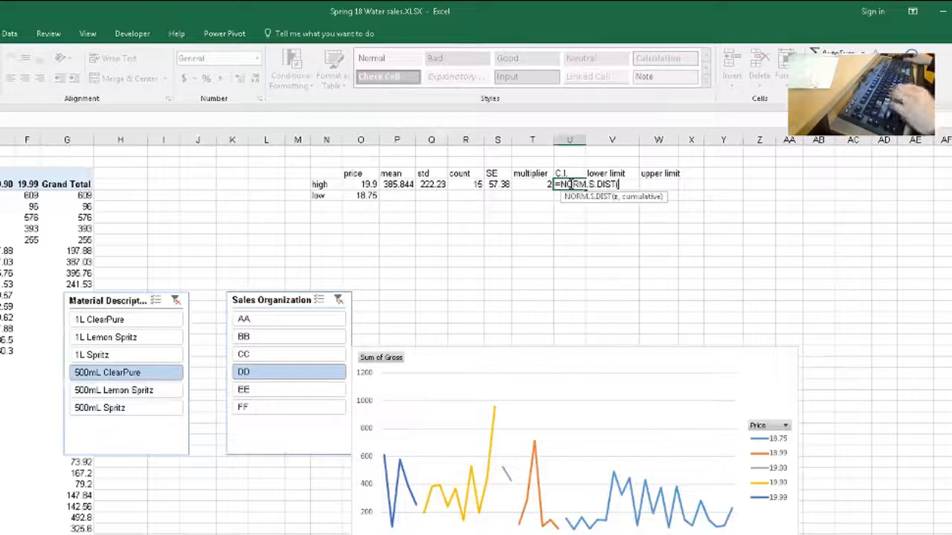
pyautogui.click(528, 184)
pyautogui.write(',')
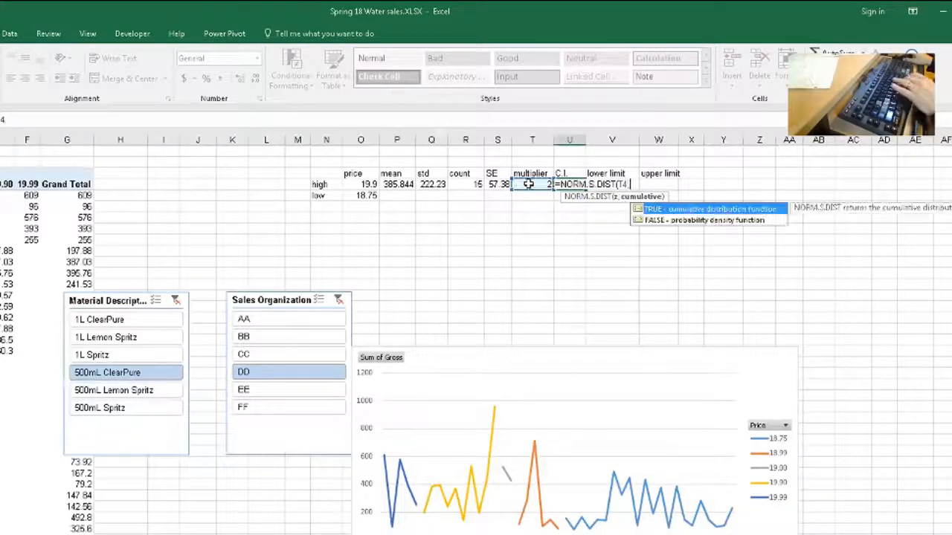
pyautogui.doubleClick(661, 205)
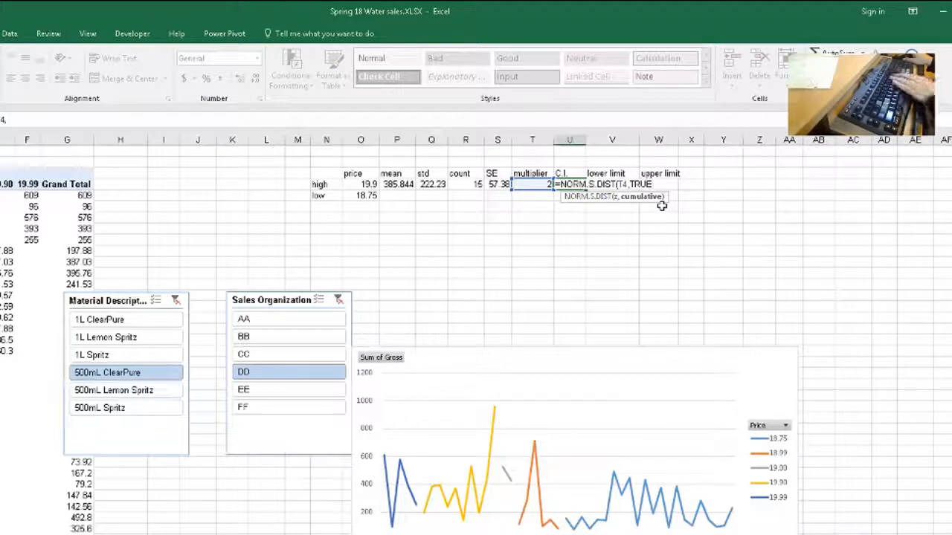
pyautogui.press('Return')
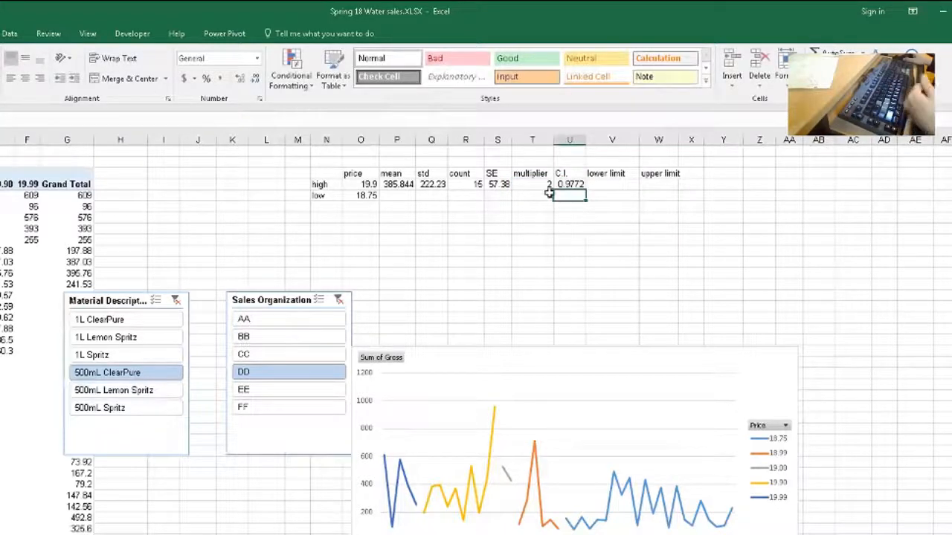
# - Try a multiplier of 0 in the high row to test the C.I. formula, and set it back to 2
pyautogui.click(535, 184)
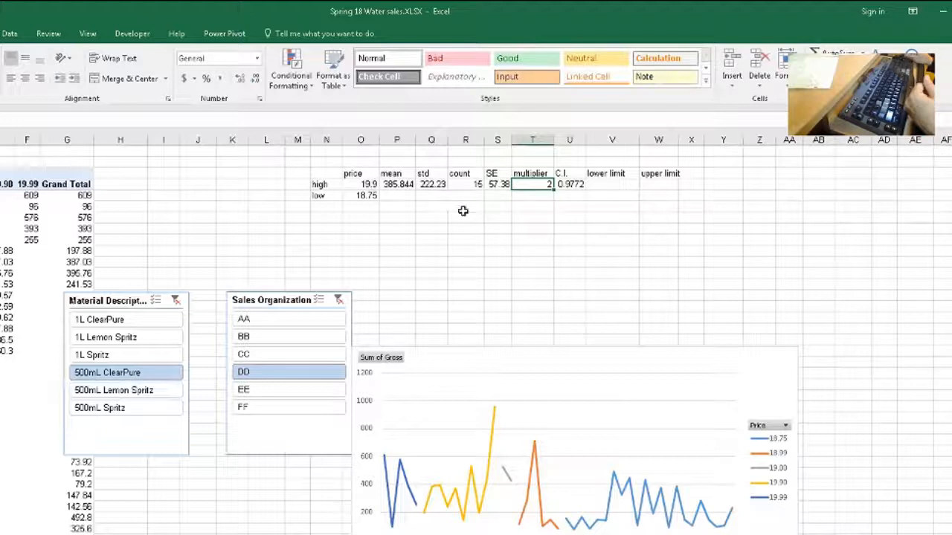
pyautogui.write('0')
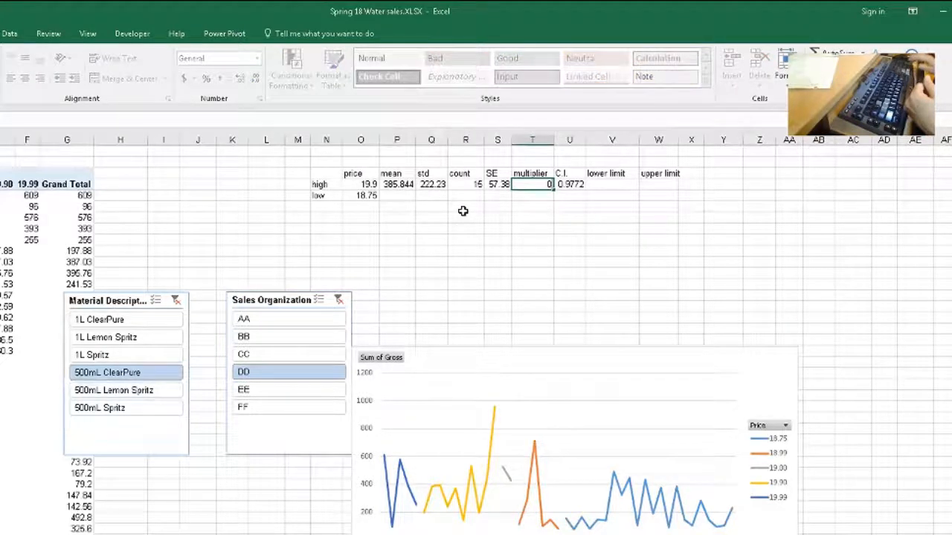
pyautogui.press('Return')
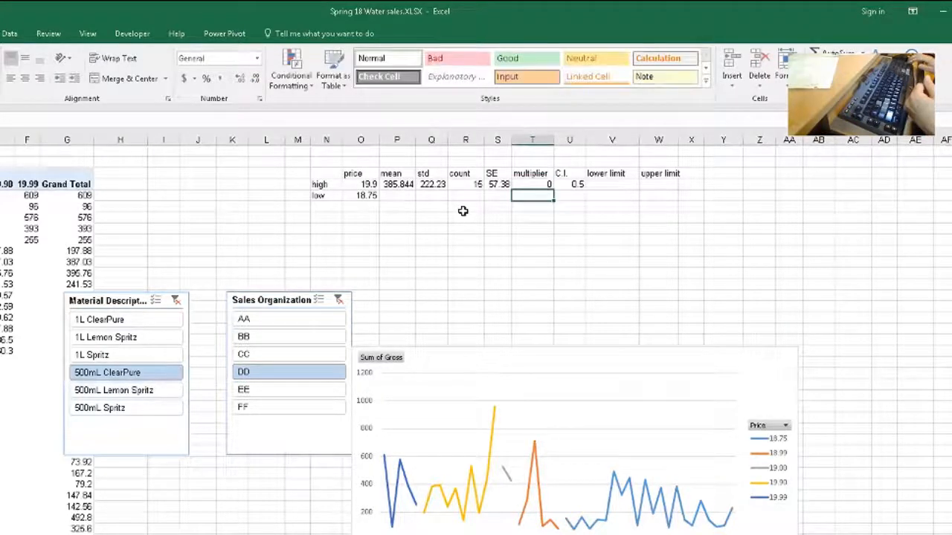
pyautogui.click(532, 183)
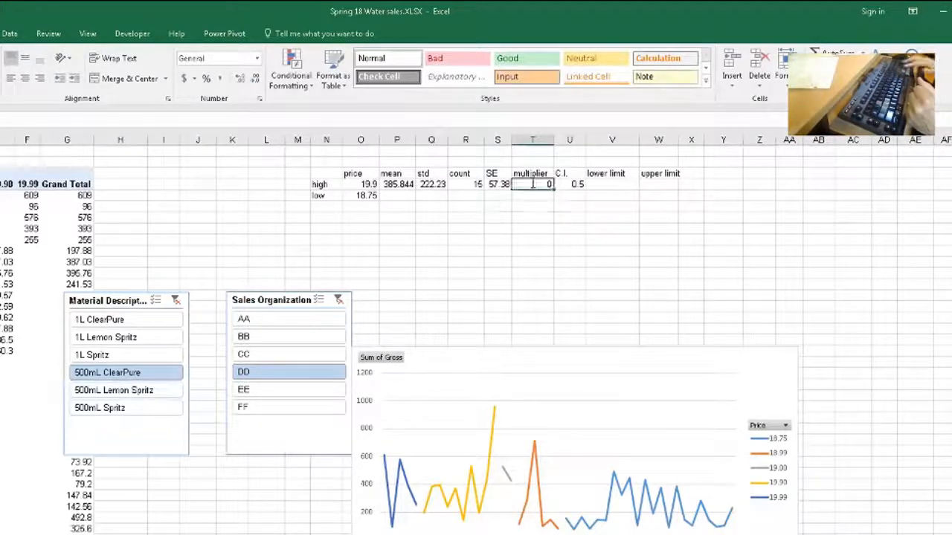
pyautogui.write('2')
pyautogui.press('Tab')
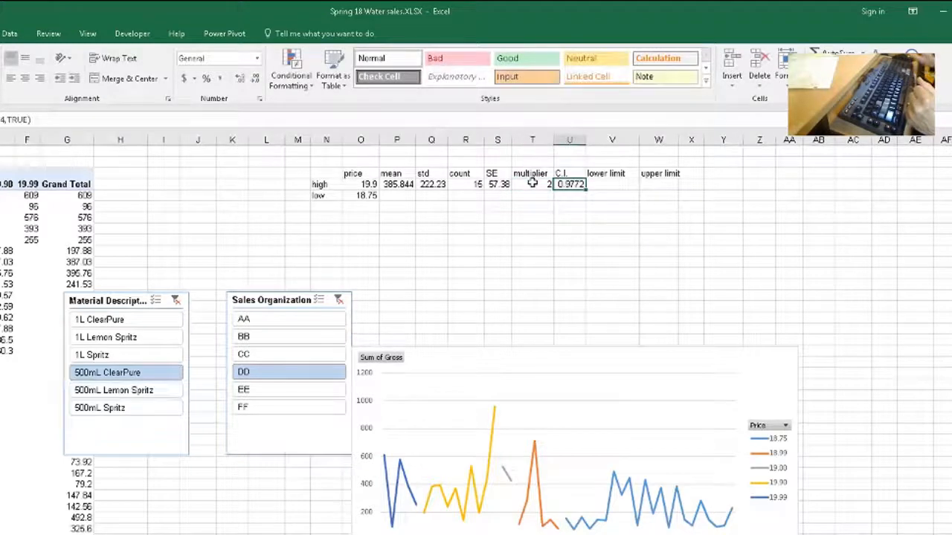
# - Compute the high row's lower limit as its mean minus multiplier times SE, =P4-T4*S4
pyautogui.click(604, 186)
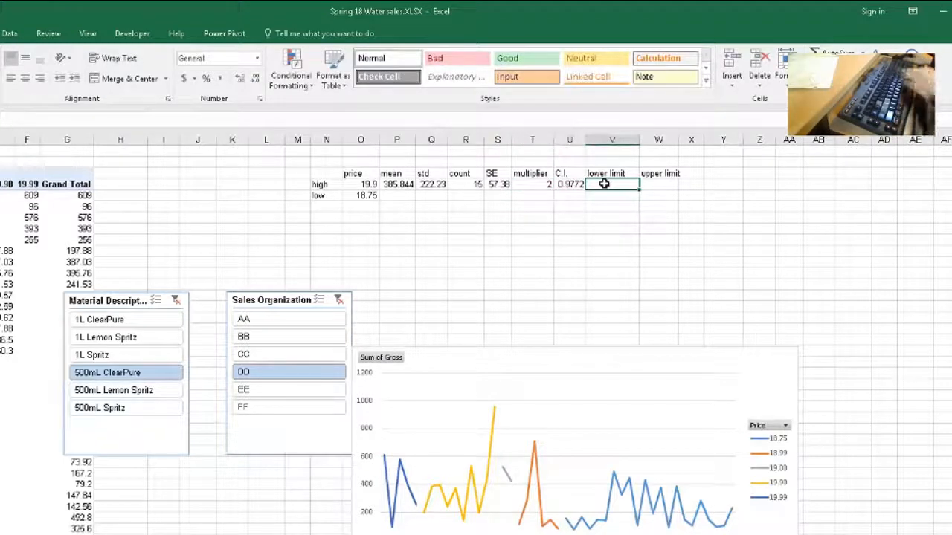
pyautogui.write('=')
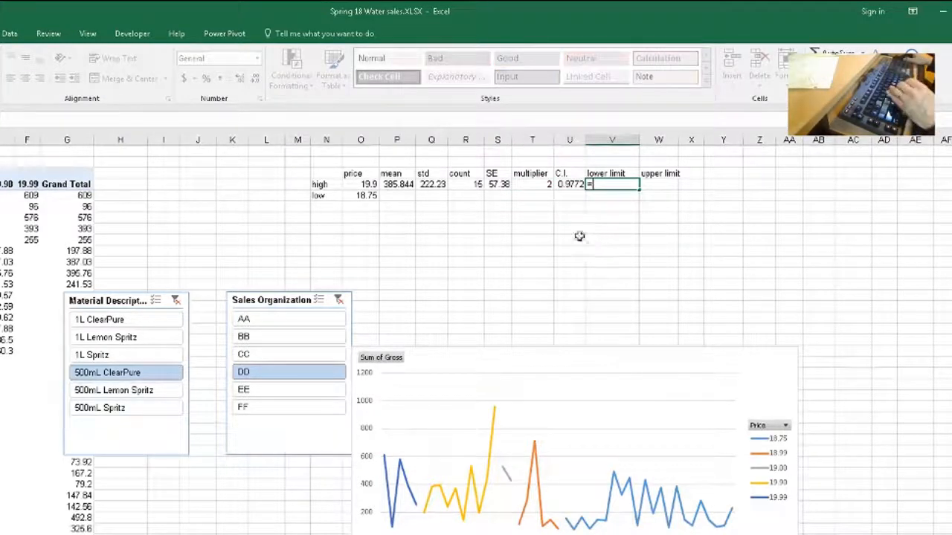
pyautogui.click(400, 184)
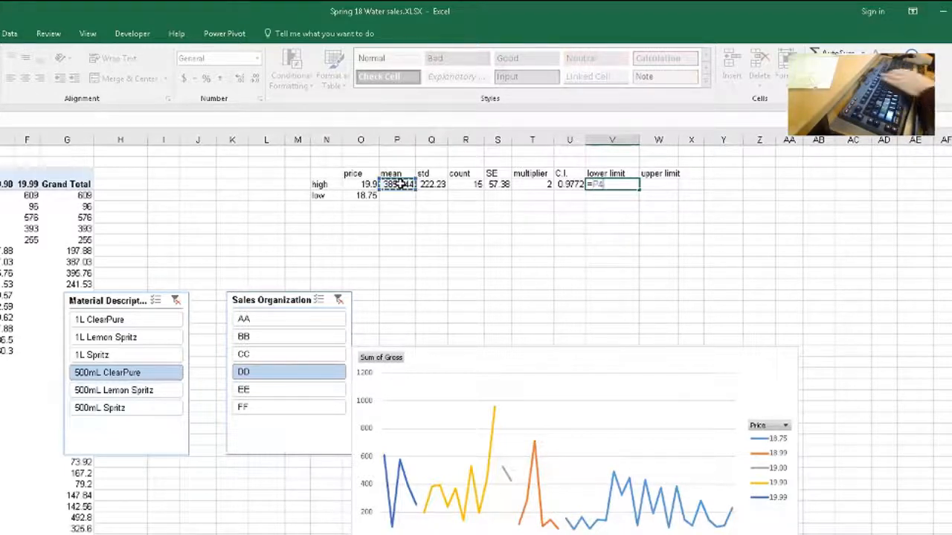
pyautogui.write('-')
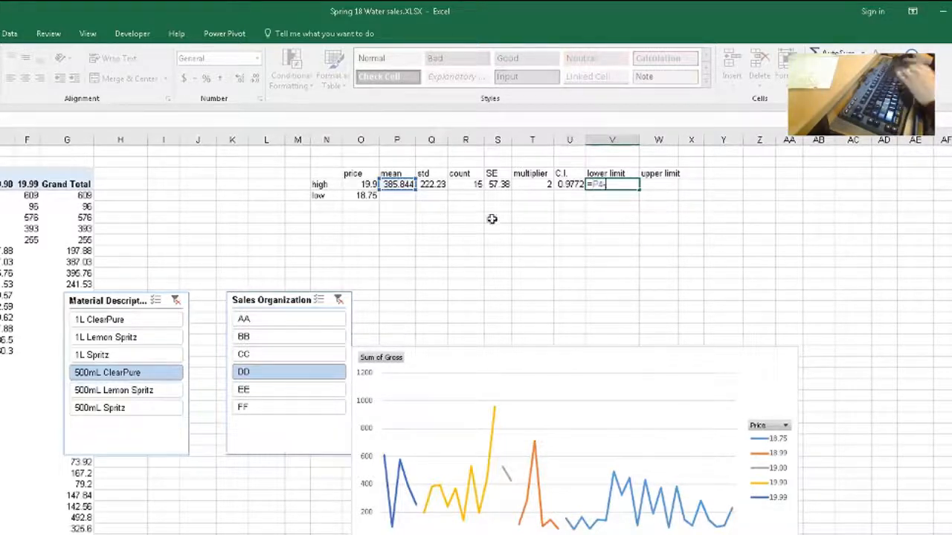
pyautogui.click(529, 182)
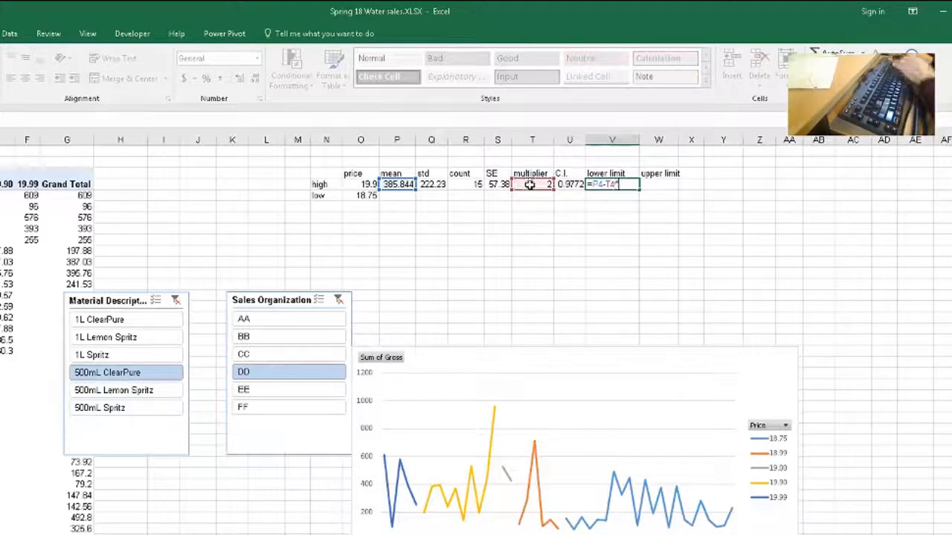
pyautogui.write('*')
pyautogui.click(498, 185)
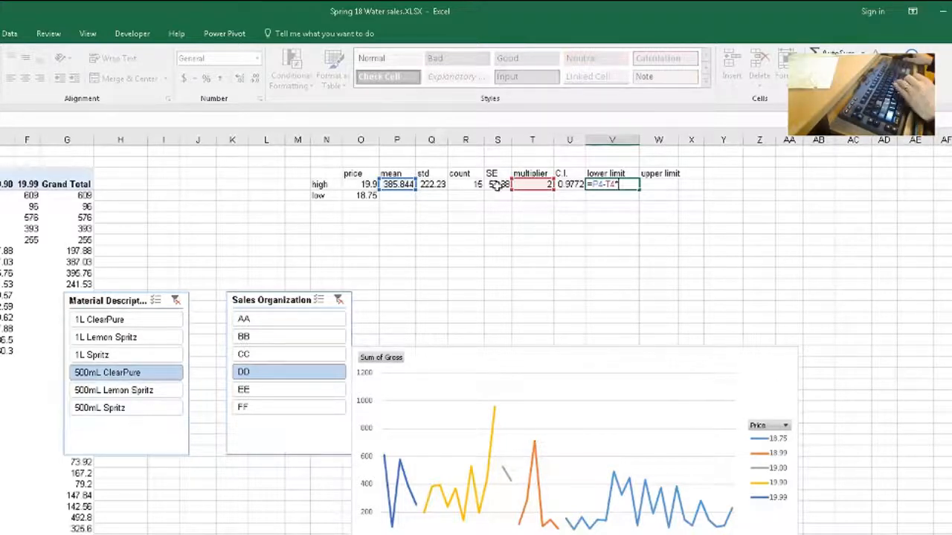
pyautogui.press('Return')
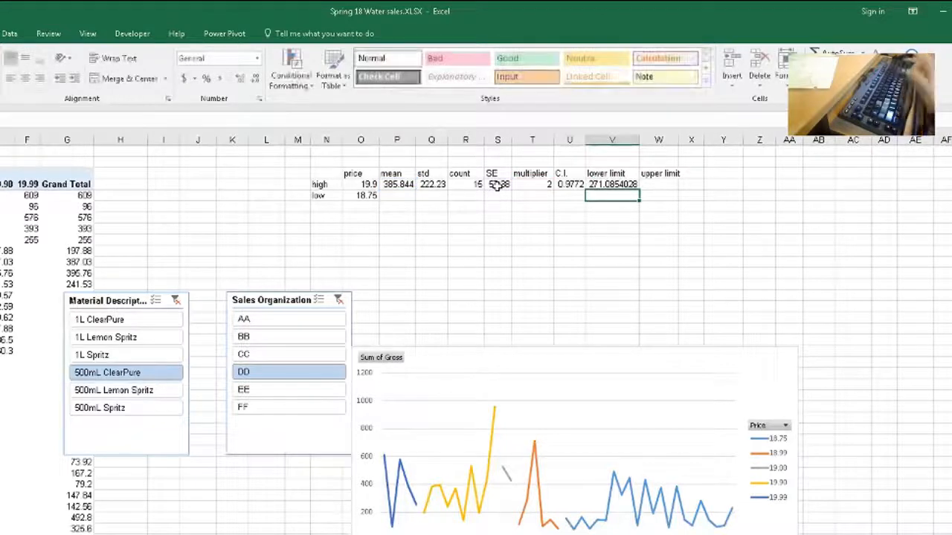
# - Compute the high row's upper limit as its mean plus multiplier times SE, =P4+T4*S4
pyautogui.click(648, 184)
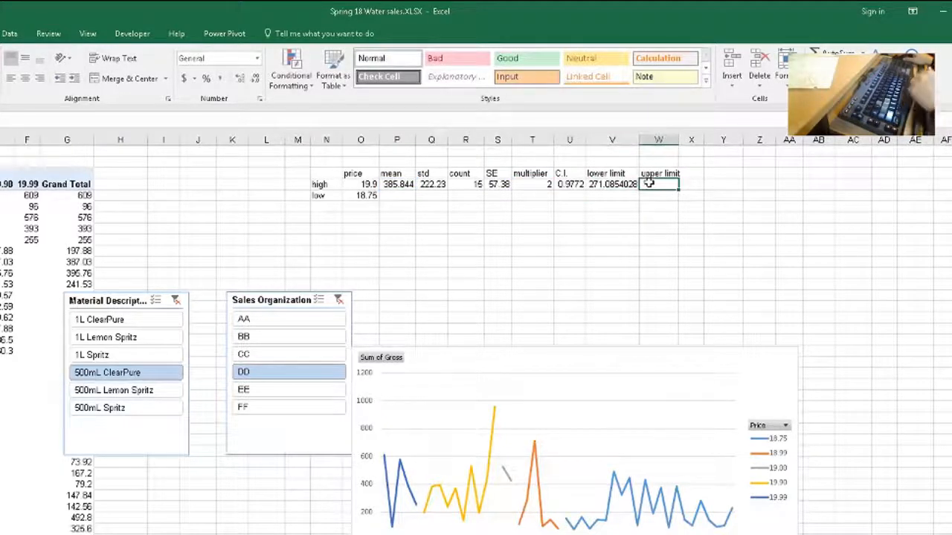
pyautogui.write('=')
pyautogui.click(399, 185)
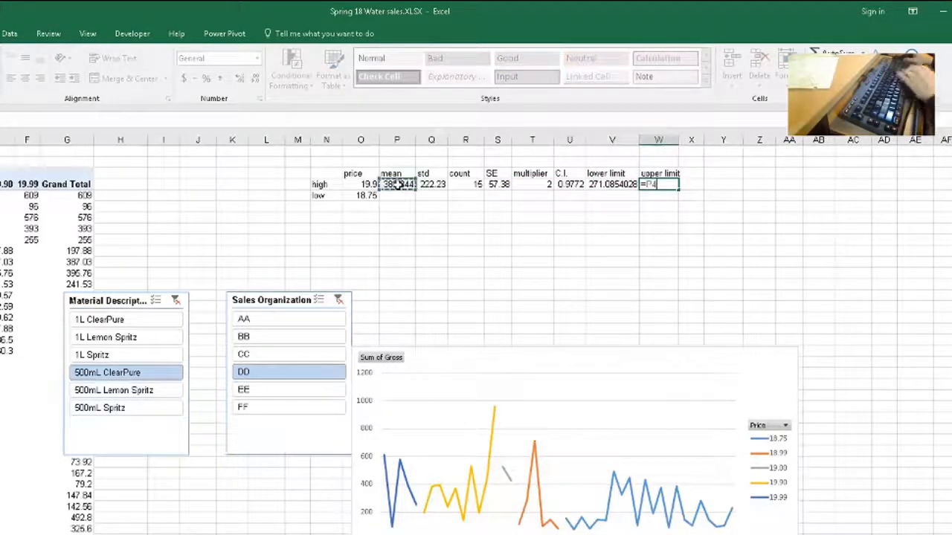
pyautogui.write('+')
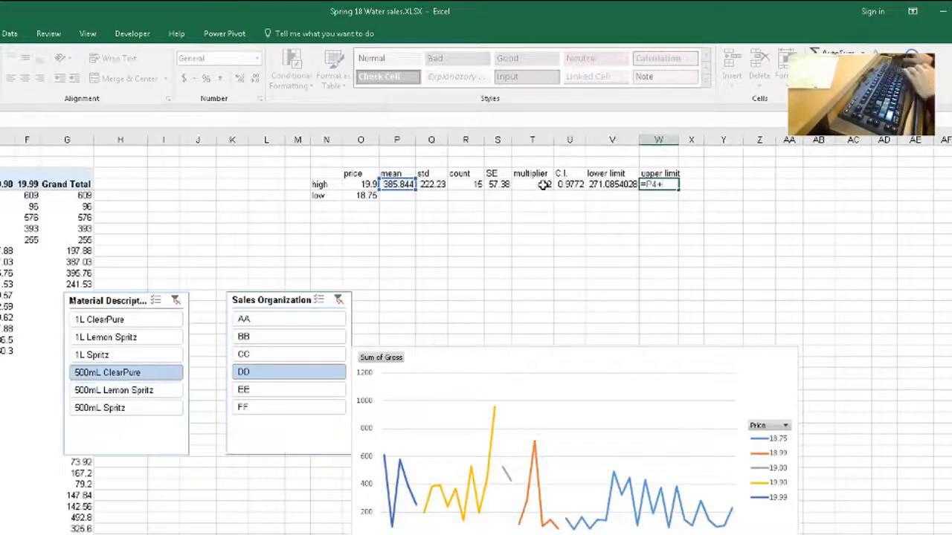
pyautogui.click(544, 185)
pyautogui.write('*')
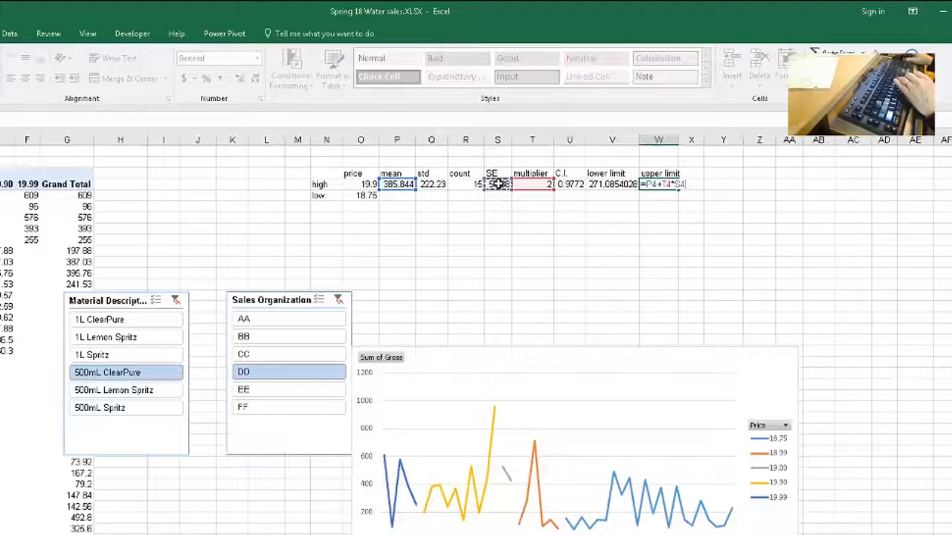
pyautogui.press('Return')
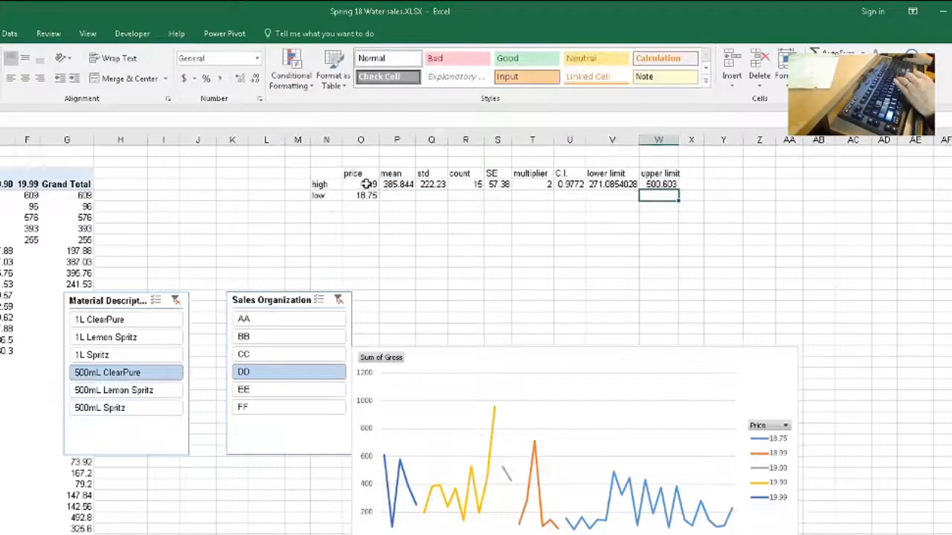
# - Format the mean through upper limit cells of both rows with two decimals, and the high row's C.I. as a percentage
pyautogui.moveTo(402, 184); pyautogui.dragTo(659, 190)
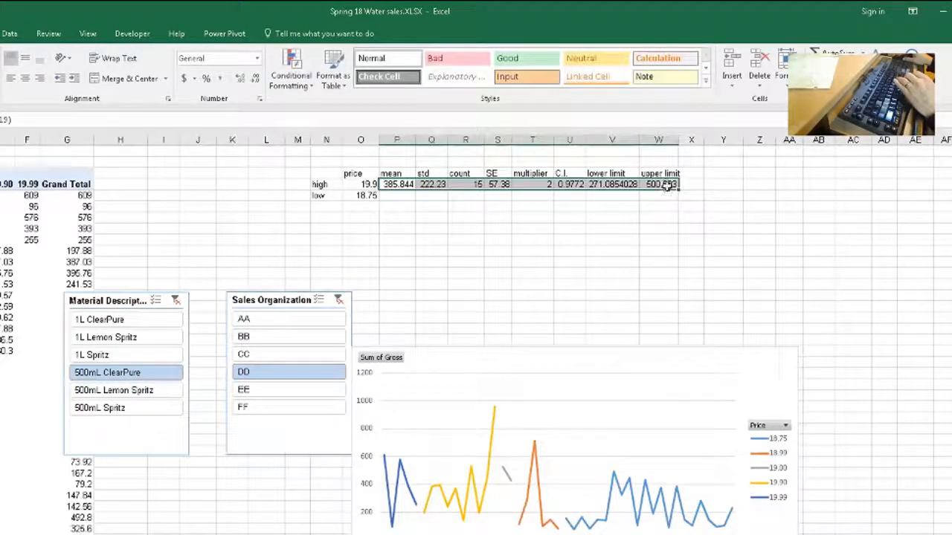
pyautogui.click(255, 78)
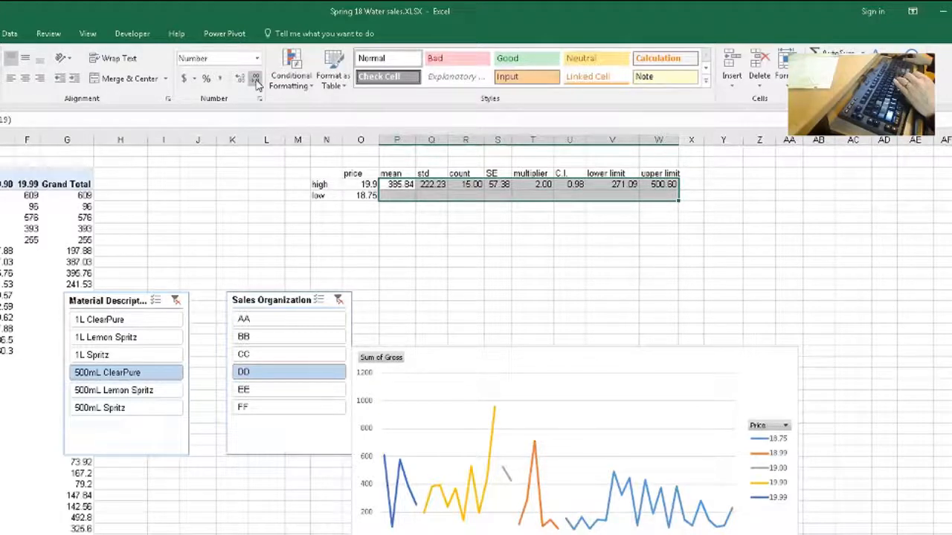
pyautogui.click(255, 78)
pyautogui.click(240, 78)
pyautogui.click(569, 184)
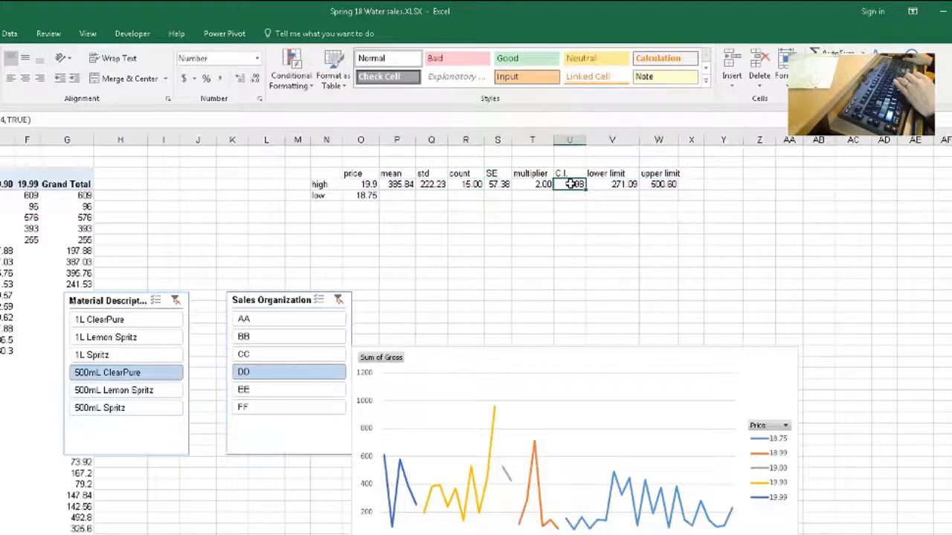
pyautogui.click(206, 79)
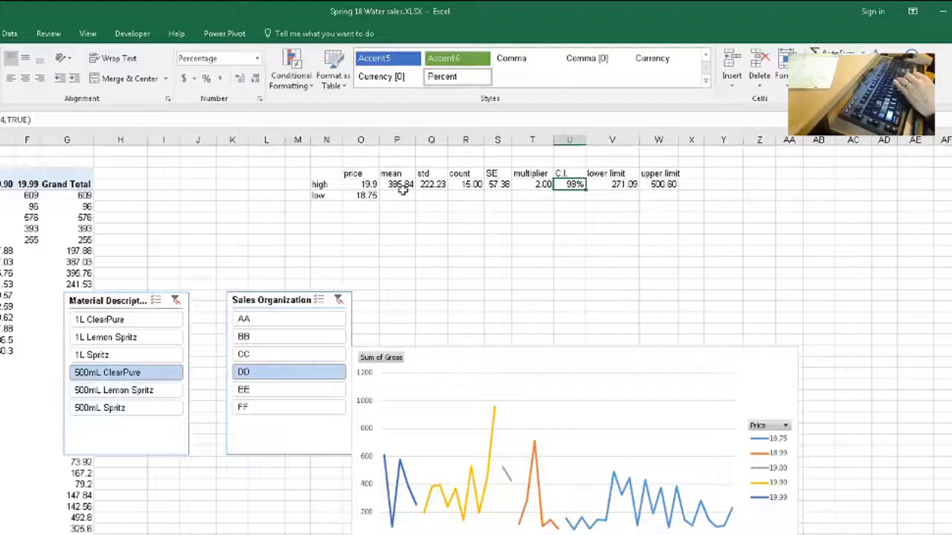
# - Fill the high row's formulas down to the low row and change the low row's mean to average the 18.75 price data, B28:B49
pyautogui.moveTo(395, 185); pyautogui.dragTo(678, 202)
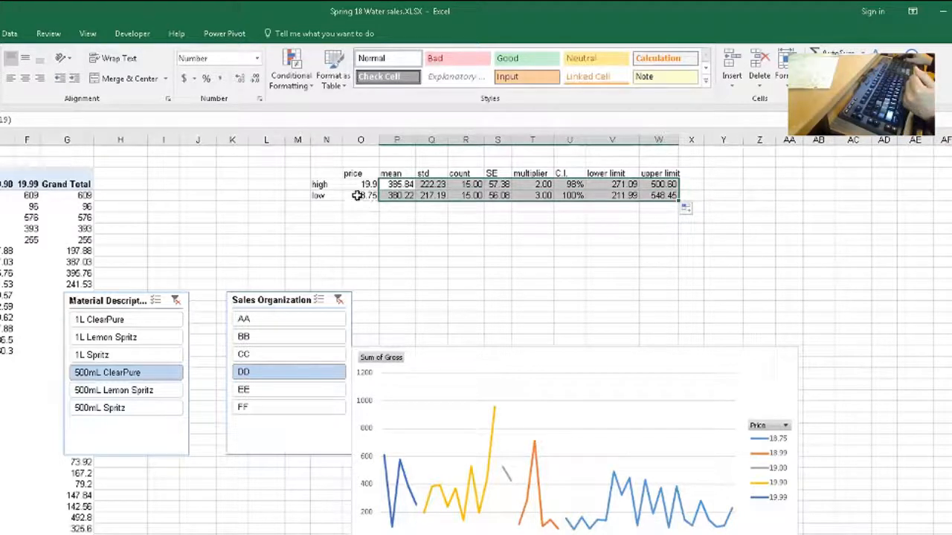
pyautogui.click(393, 195)
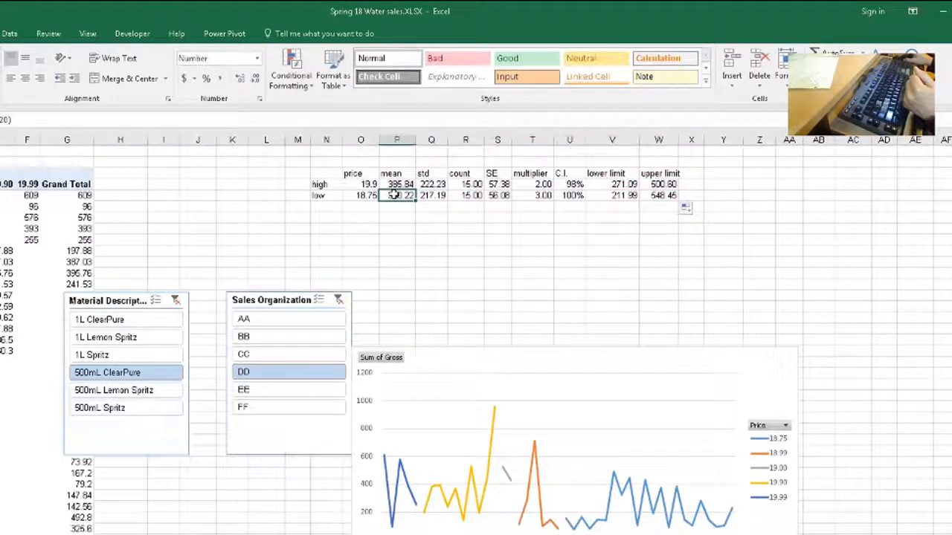
pyautogui.doubleClick(393, 195)
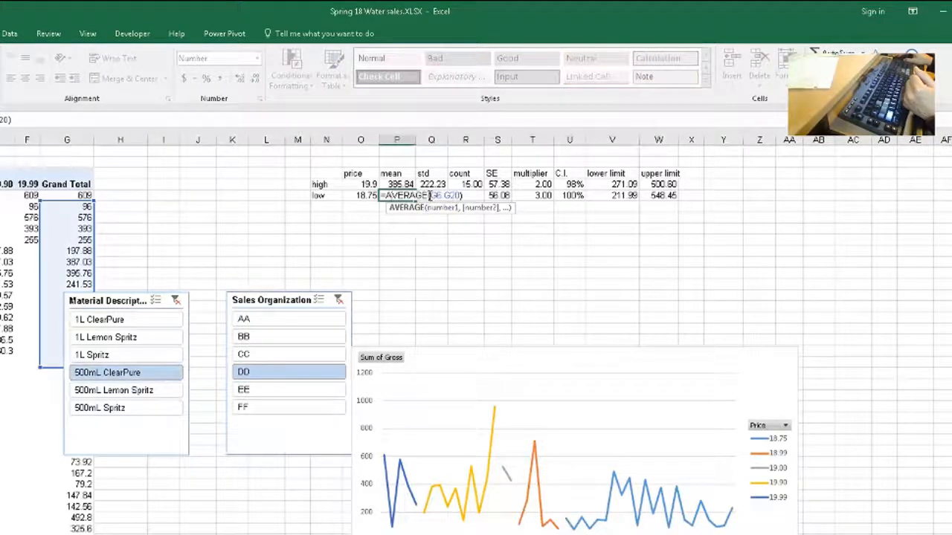
pyautogui.moveTo(431, 196); pyautogui.dragTo(460, 194)
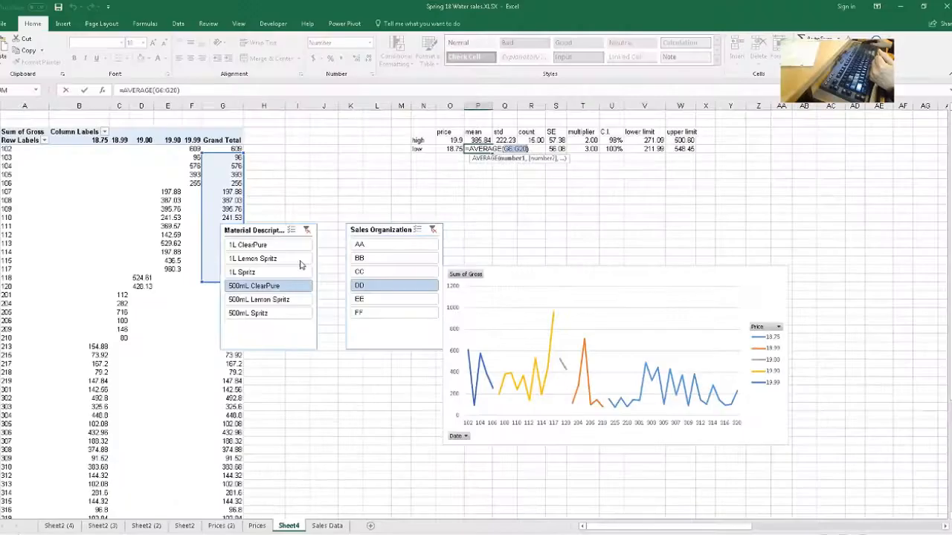
pyautogui.scroll(-3, 298, 266)
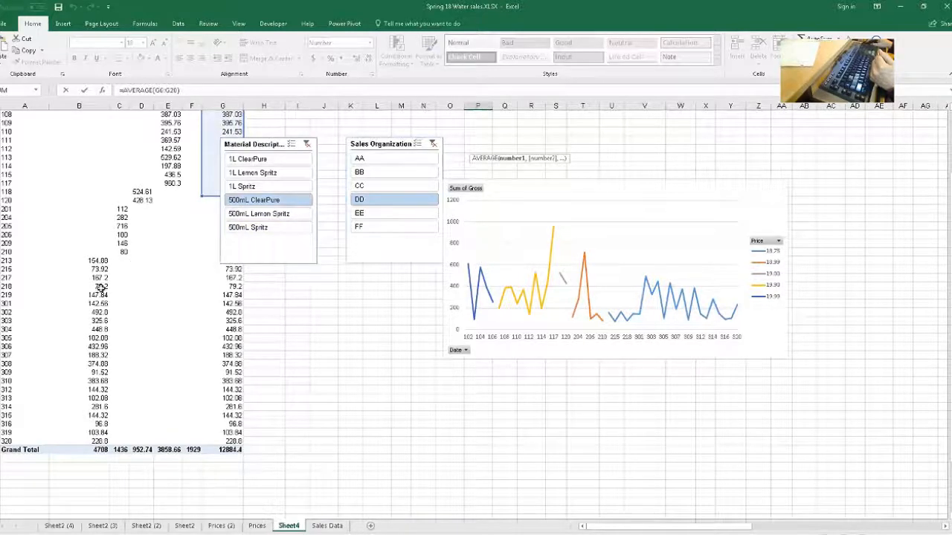
pyautogui.moveTo(97, 262); pyautogui.dragTo(88, 440)
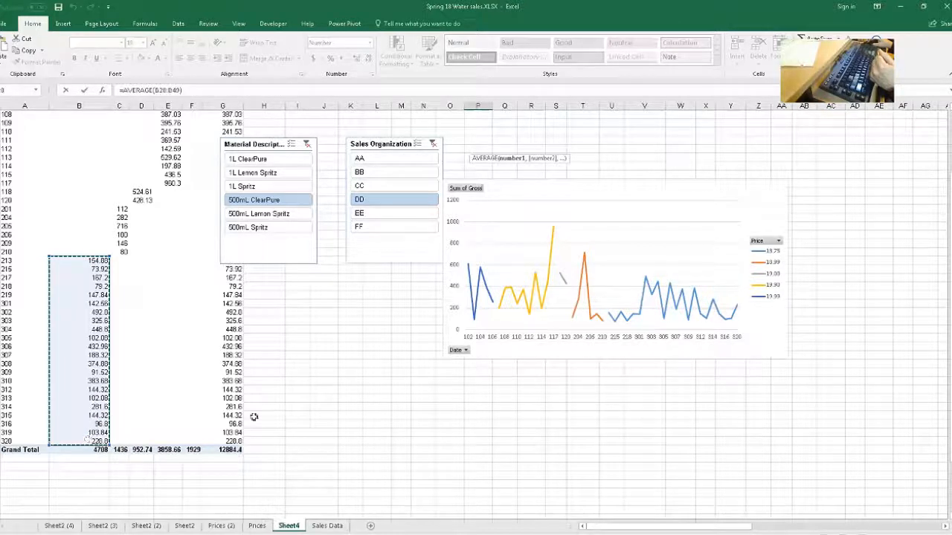
pyautogui.scroll(3, 259, 405)
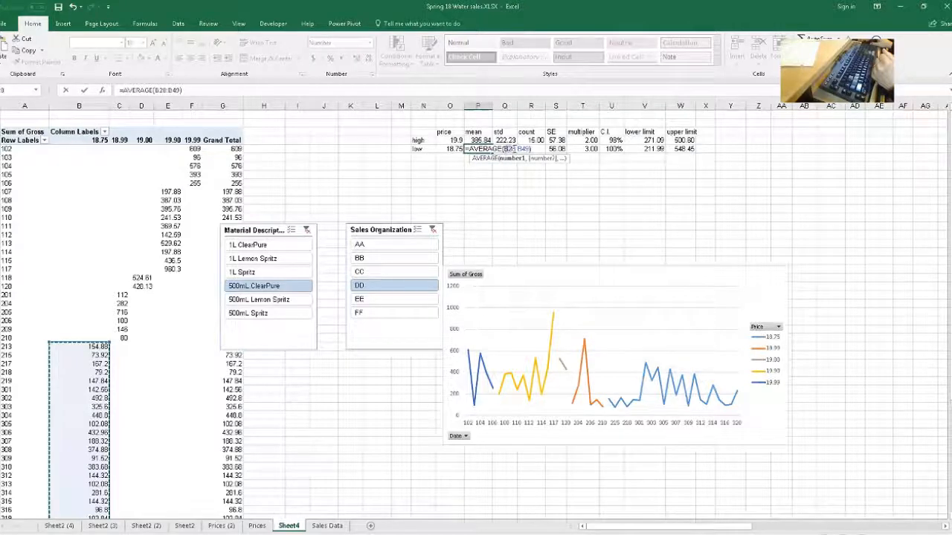
pyautogui.moveTo(503, 149); pyautogui.dragTo(527, 148)
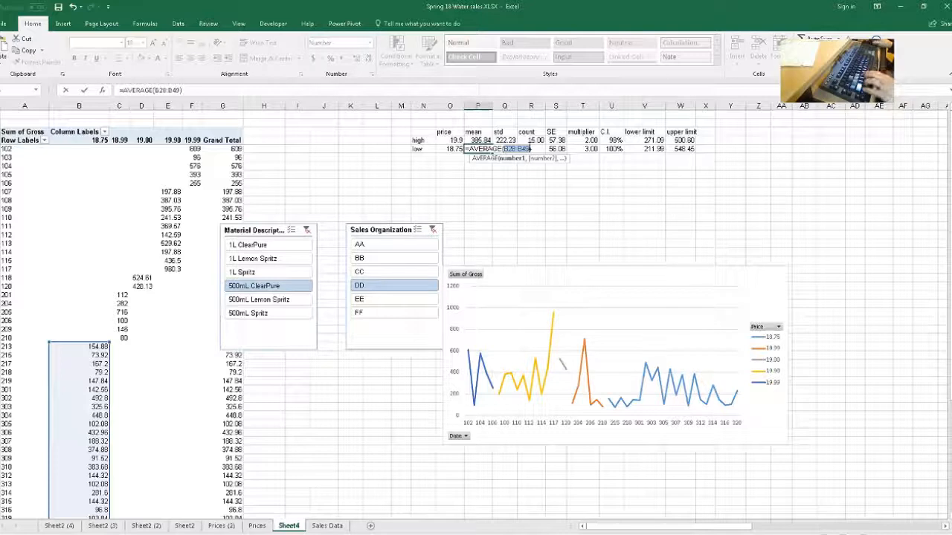
pyautogui.press('Return')
# - Change the low row's std formula to use the range B28:B49, =STDEV.S(B28:B49)
pyautogui.doubleClick(506, 148)
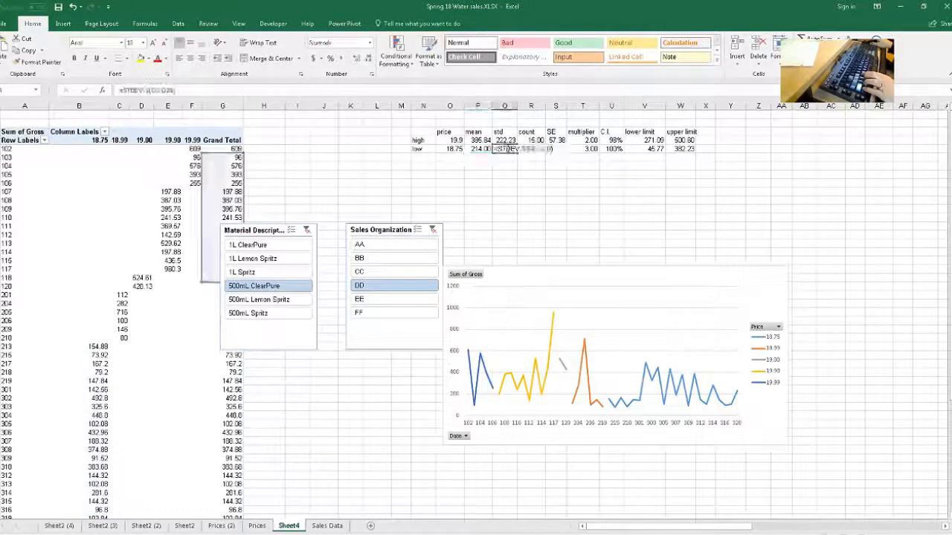
pyautogui.moveTo(528, 149); pyautogui.dragTo(548, 149)
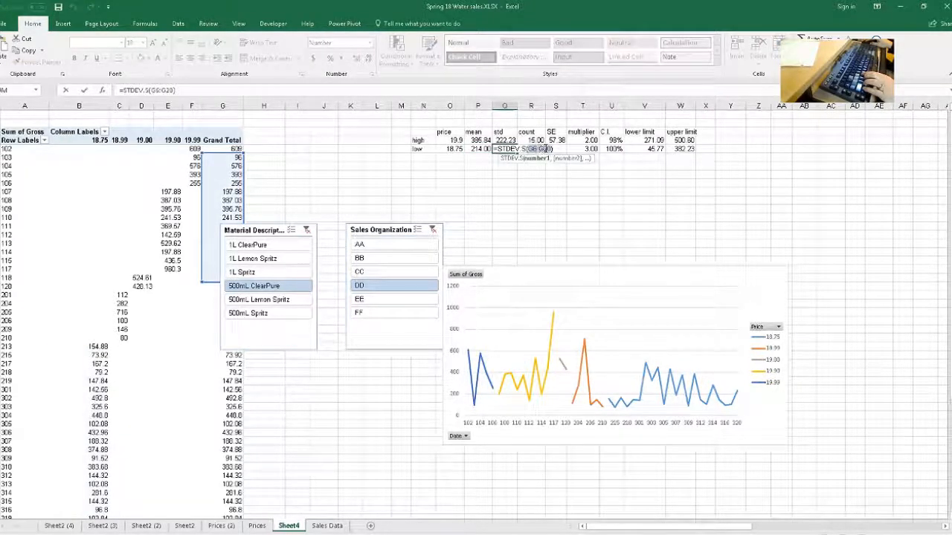
pyautogui.write('B28:B49')
pyautogui.press('Return')
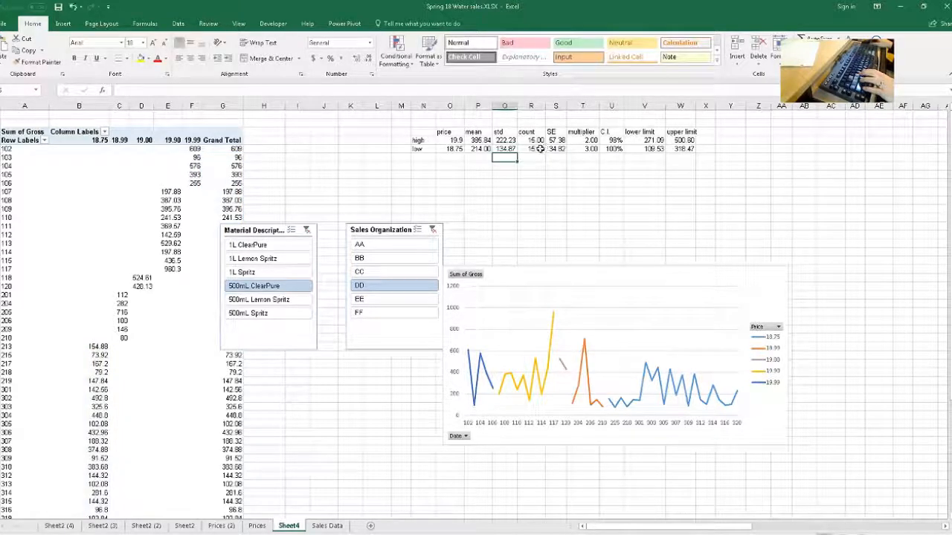
# - Change the low row's count formula to use the range B28:B49, =COUNT(B28:B49)
pyautogui.doubleClick(535, 149)
pyautogui.moveTo(545, 148); pyautogui.dragTo(570, 148)
pyautogui.write('B28:B49')
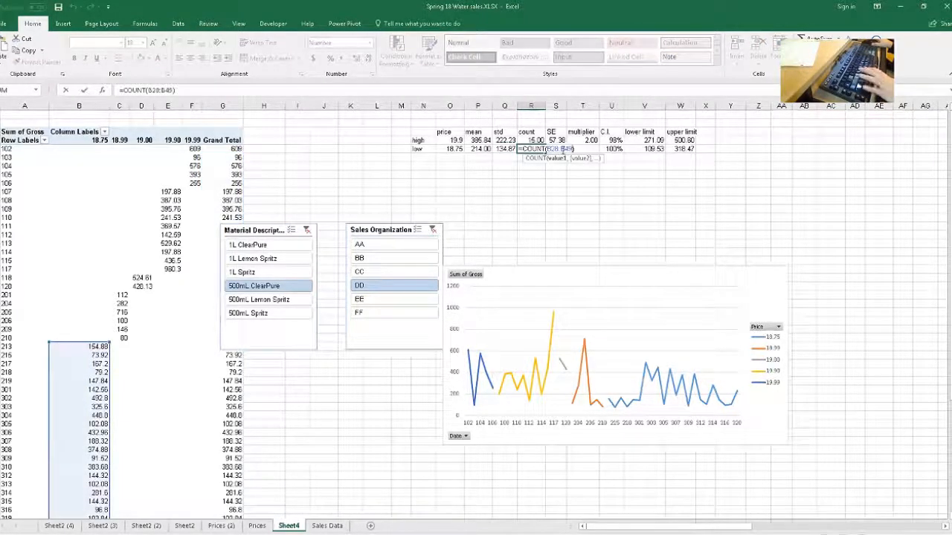
pyautogui.press('Return')
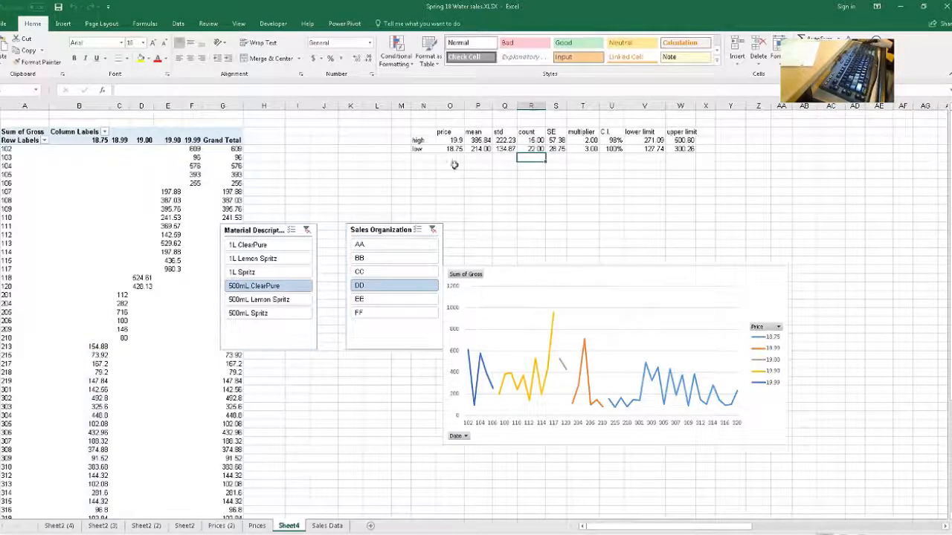
# - Set the low row's multiplier to 2
pyautogui.scroll(1, 493, 187)
pyautogui.scroll(1, 493, 187)
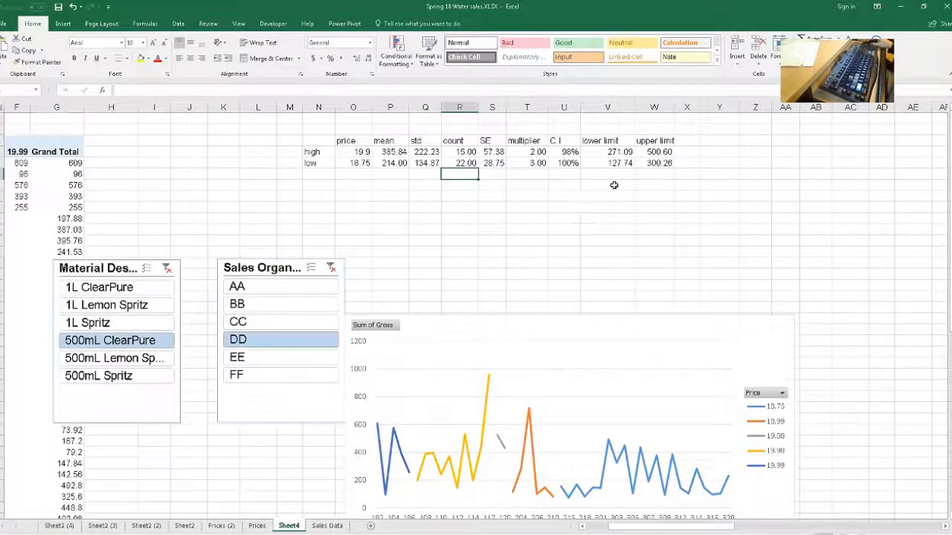
pyautogui.click(517, 162)
pyautogui.write('2')
pyautogui.press('Return')
pyautogui.press('Return')
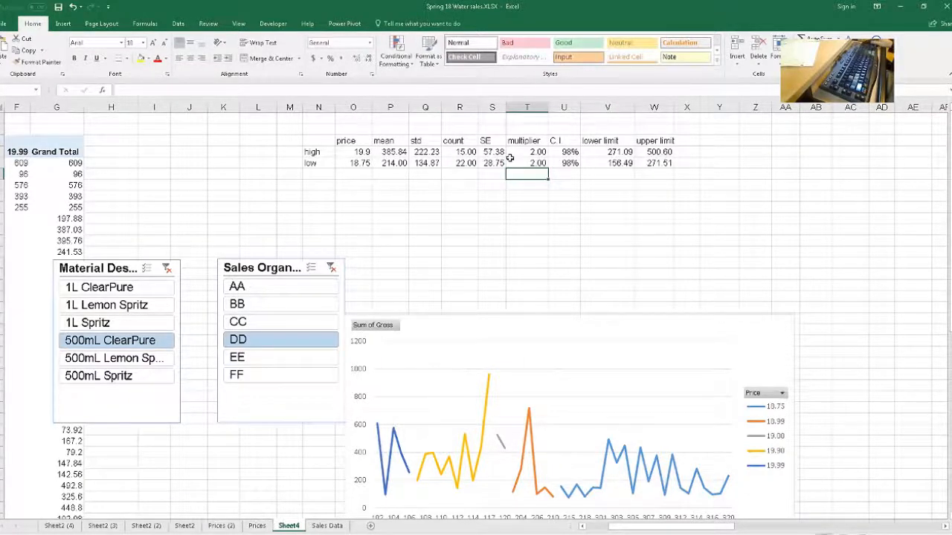
# - Compare the high price's lower limit with the low price's upper limit to check whether the confidence intervals overlap
pyautogui.click(602, 151)
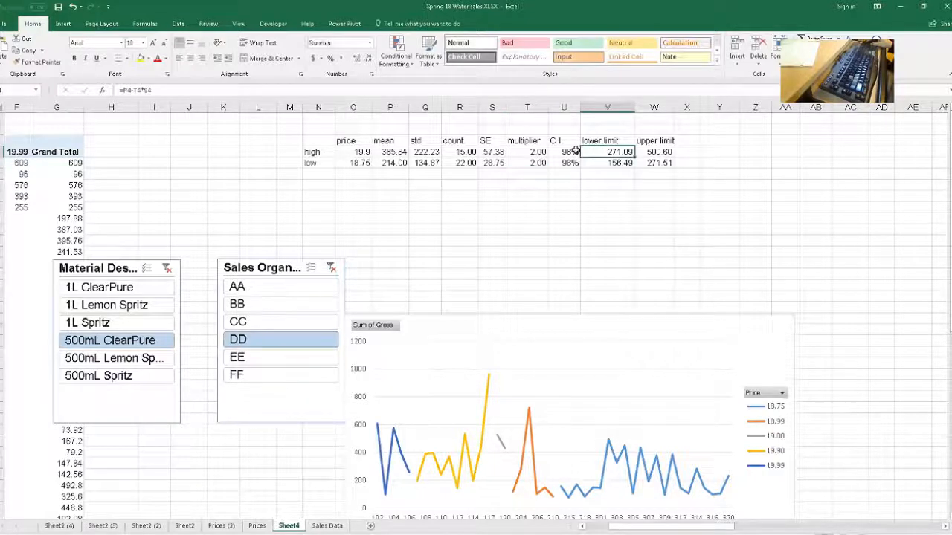
pyautogui.click(349, 152)
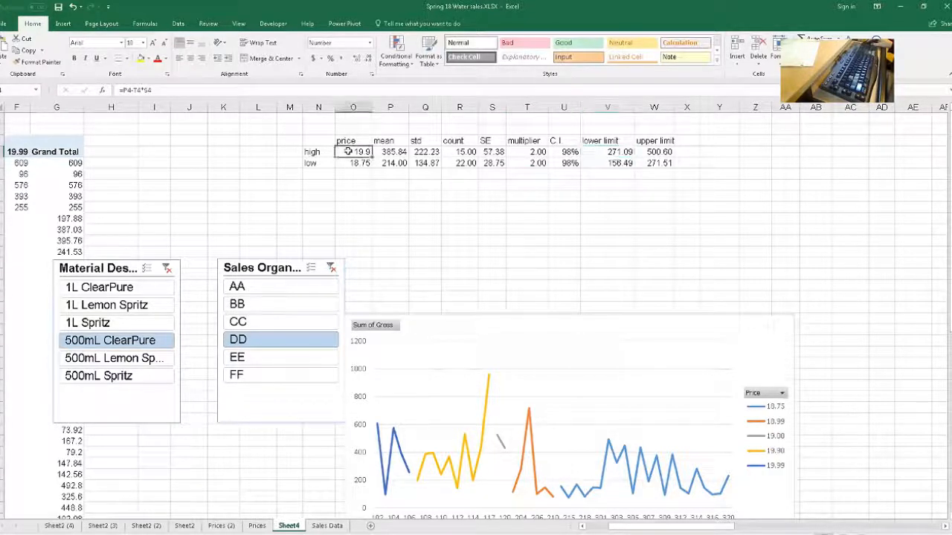
pyautogui.click(650, 163)
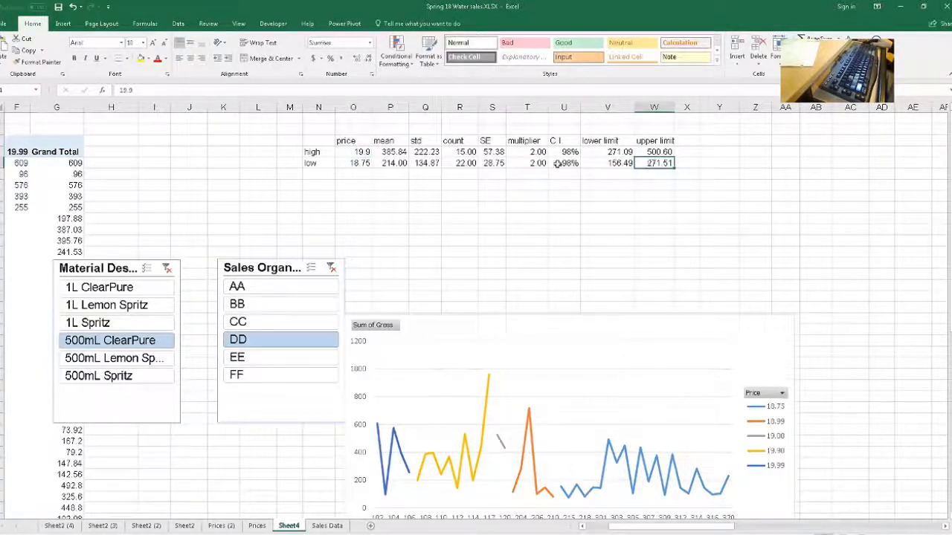
pyautogui.click(343, 163)
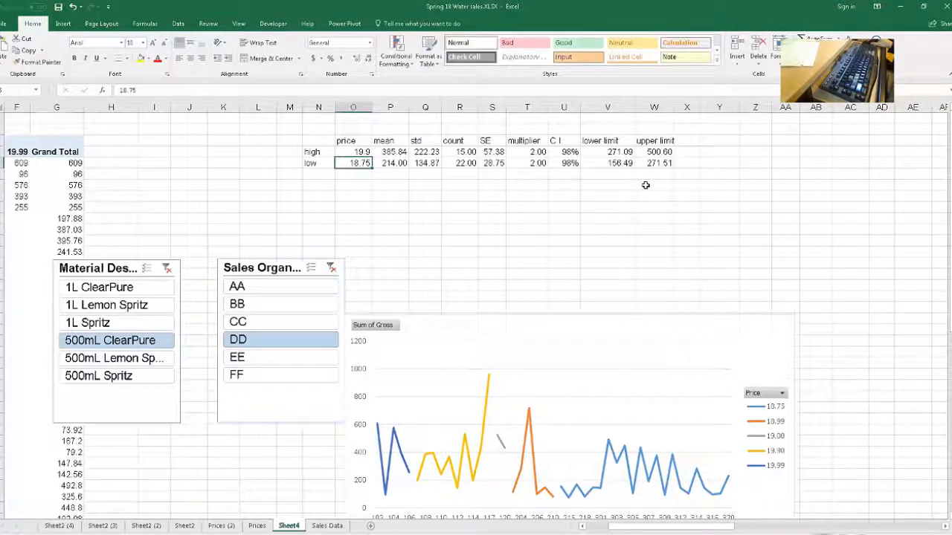
# - Add the label overlap in V7 and beside it enter =V4-W5, the high price's lower limit minus the low price's upper limit
pyautogui.click(600, 183)
pyautogui.write('ov')
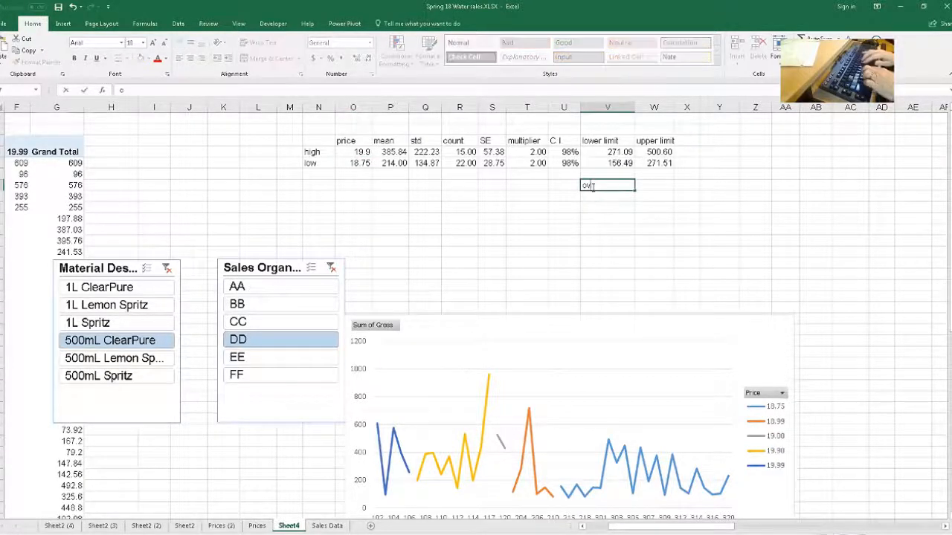
pyautogui.write('erlap')
pyautogui.press('Tab')
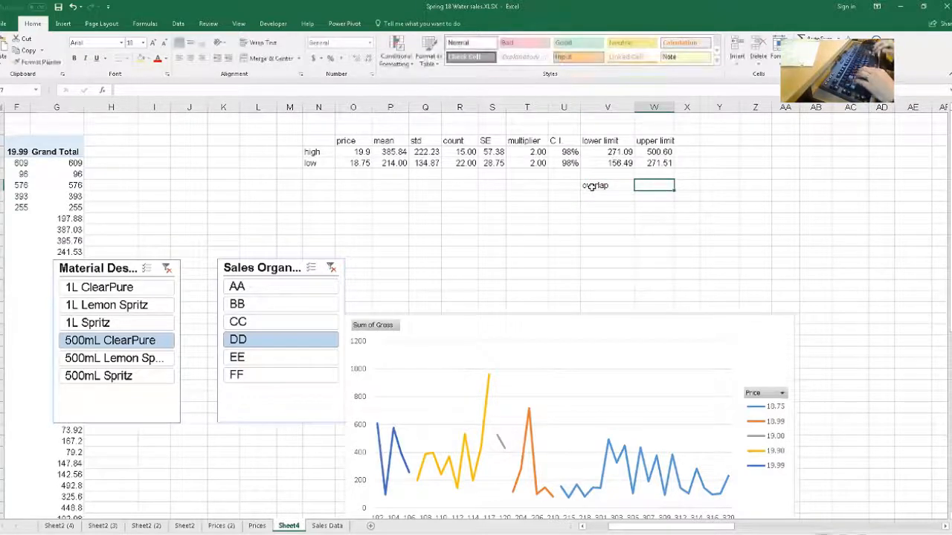
pyautogui.write('=')
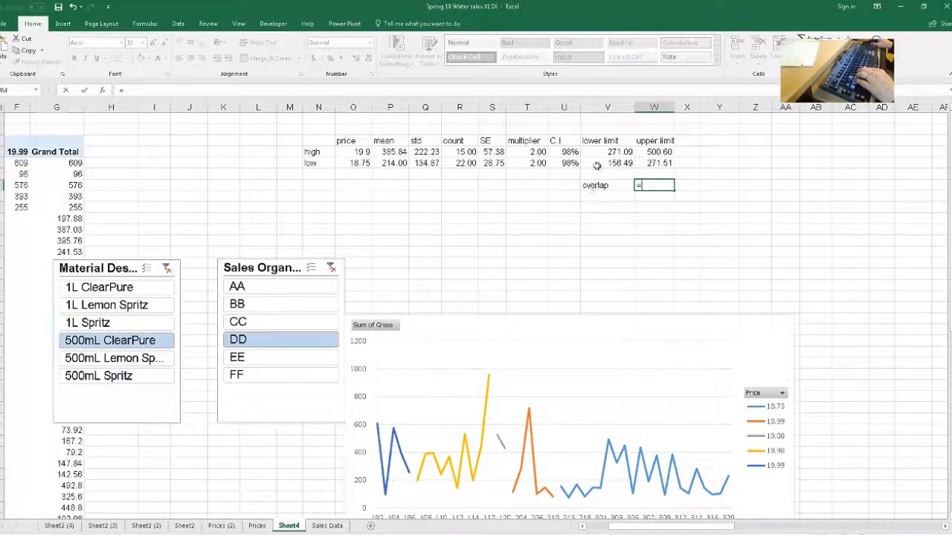
pyautogui.click(604, 152)
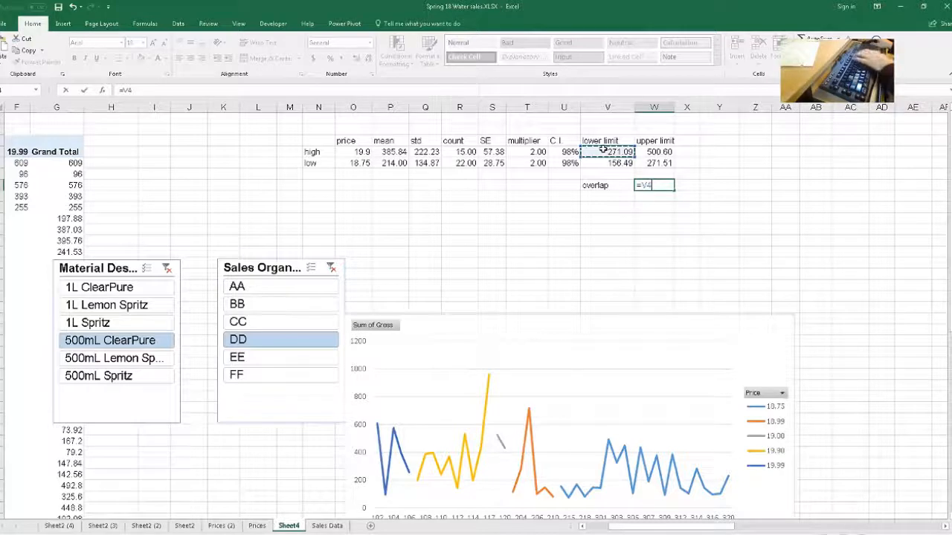
pyautogui.write('-')
pyautogui.click(645, 162)
pyautogui.press('Return')
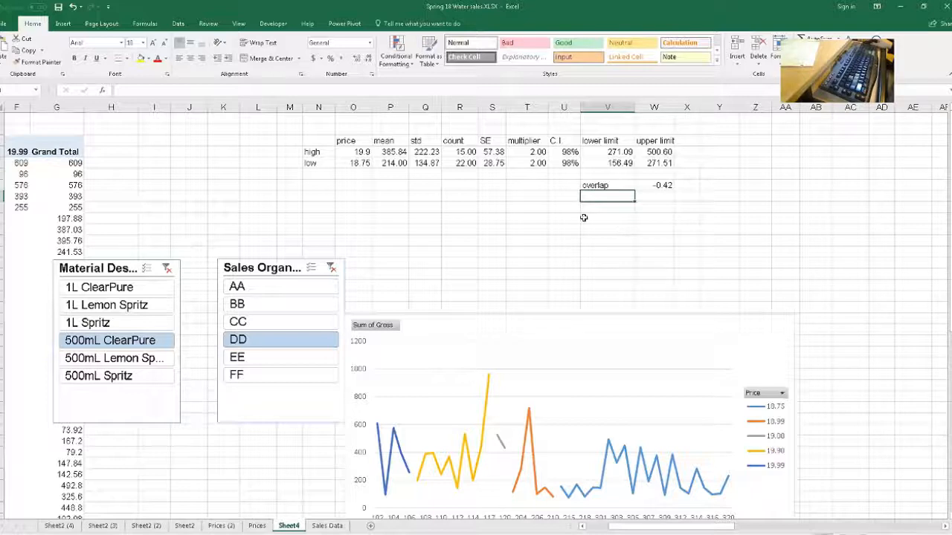
# - Try changing the high row's C.I. formula to =NORM.S.DIST(T4,TRUE)-NORM.S.DIST(-T4,TRUE)
pyautogui.click(563, 151)
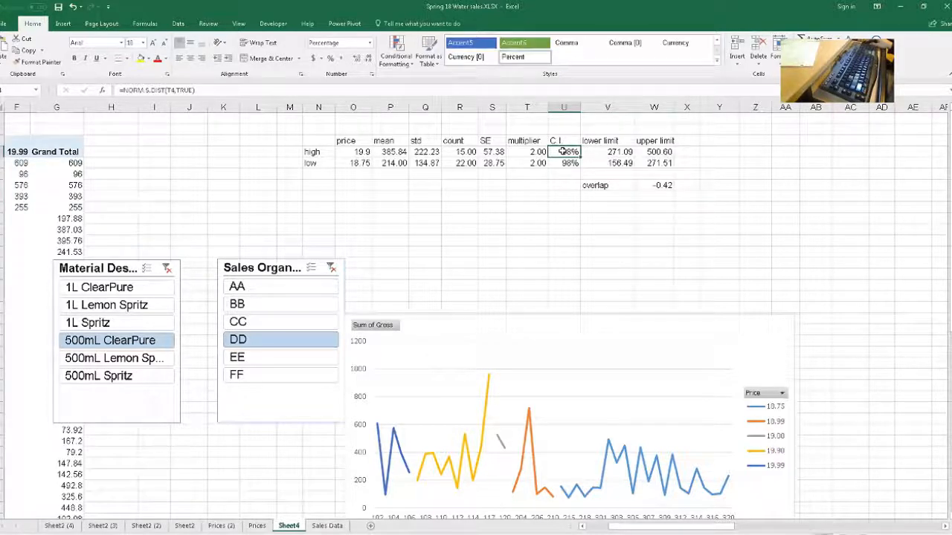
pyautogui.hotkey('ctrl', 'c')
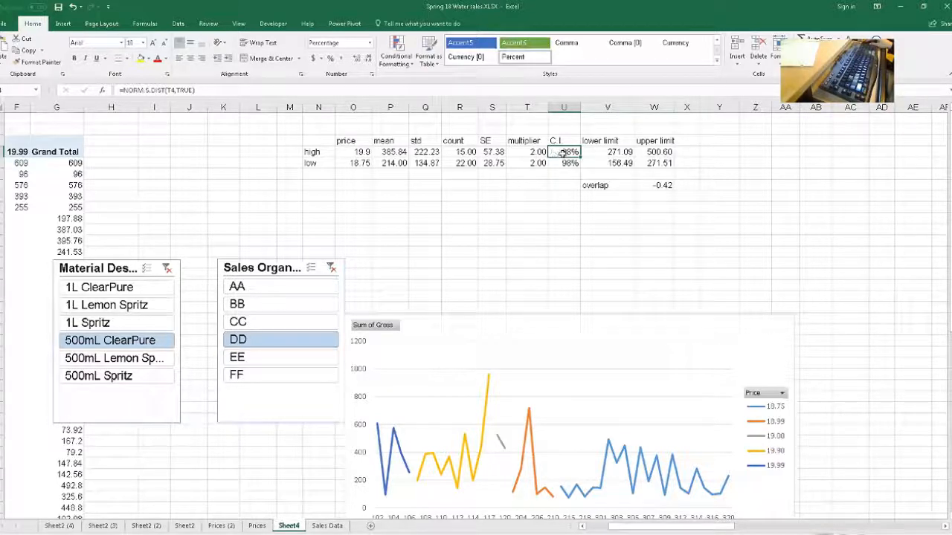
pyautogui.click(211, 89)
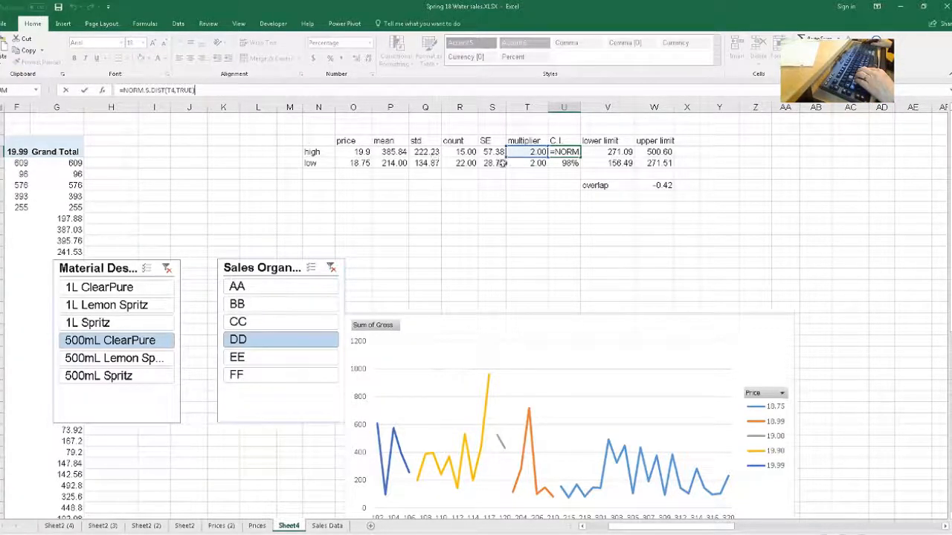
pyautogui.write('-norm')
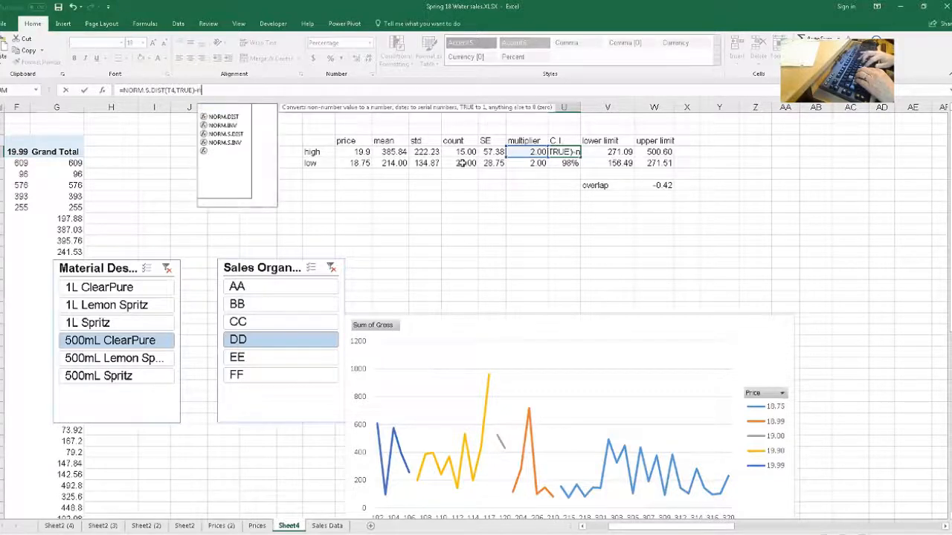
pyautogui.press('Down')
pyautogui.press('Down')
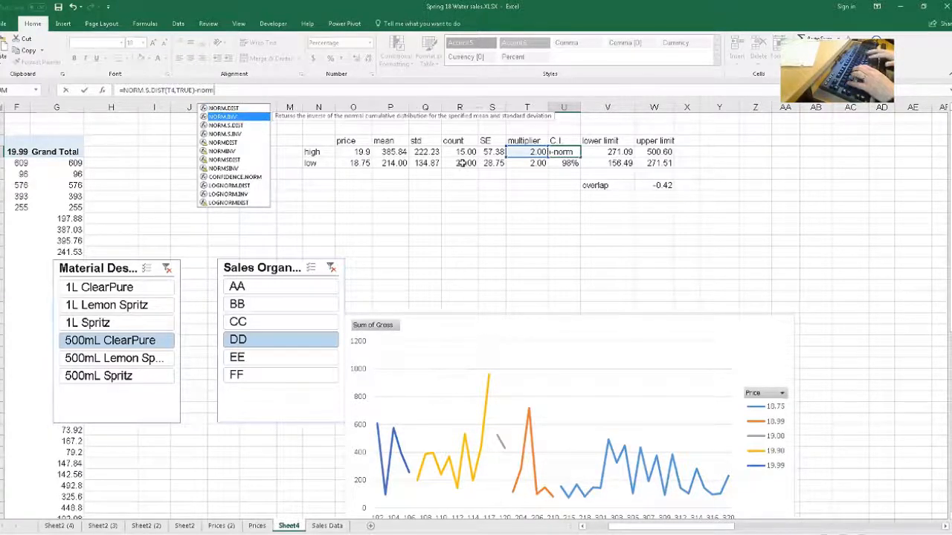
pyautogui.press('Tab')
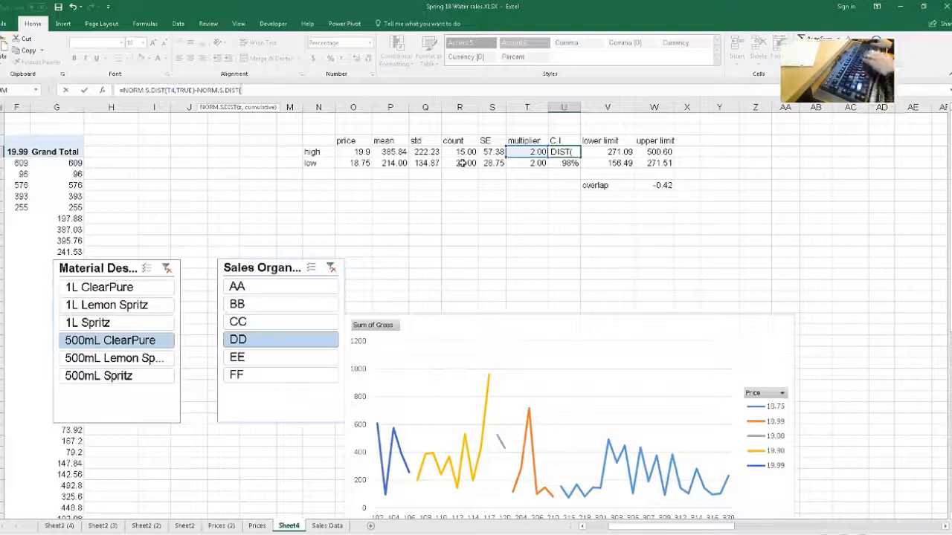
pyautogui.write('-')
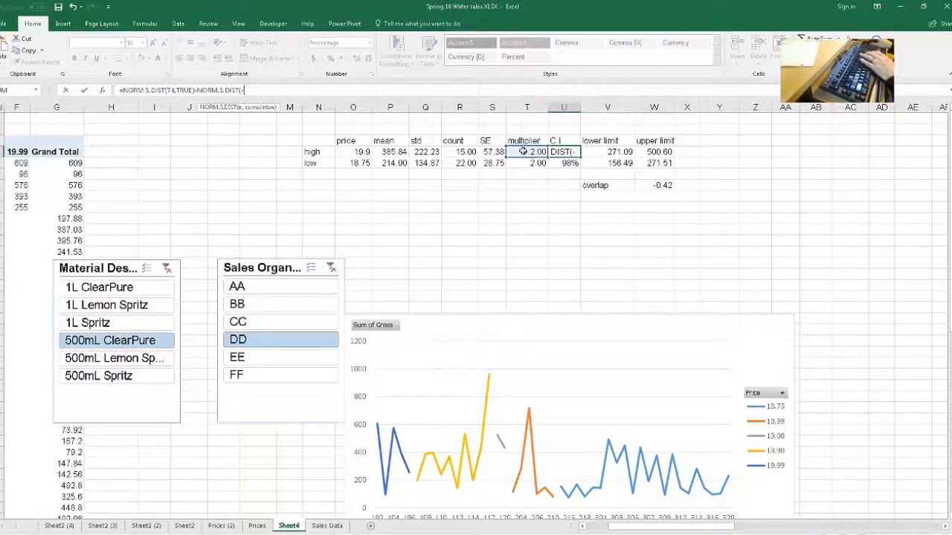
pyautogui.click(524, 151)
pyautogui.write(',')
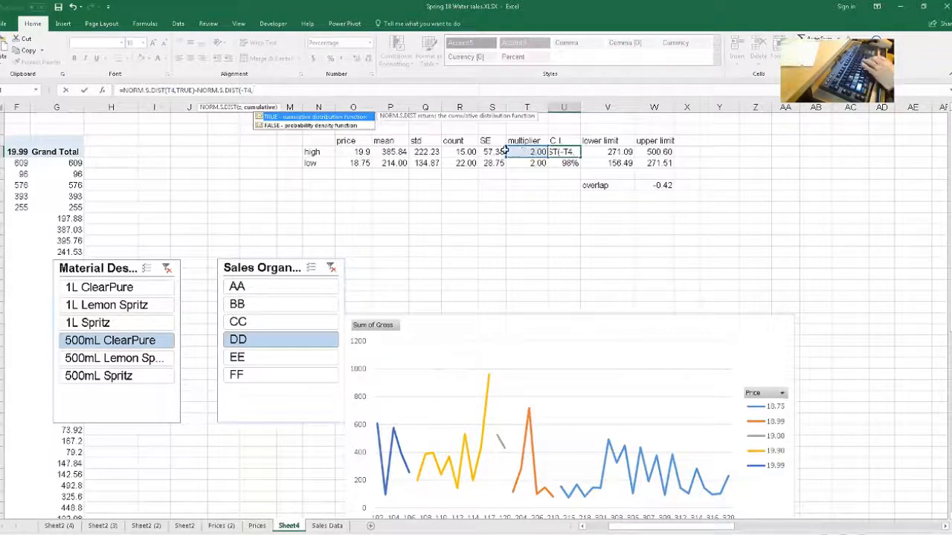
pyautogui.doubleClick(306, 121)
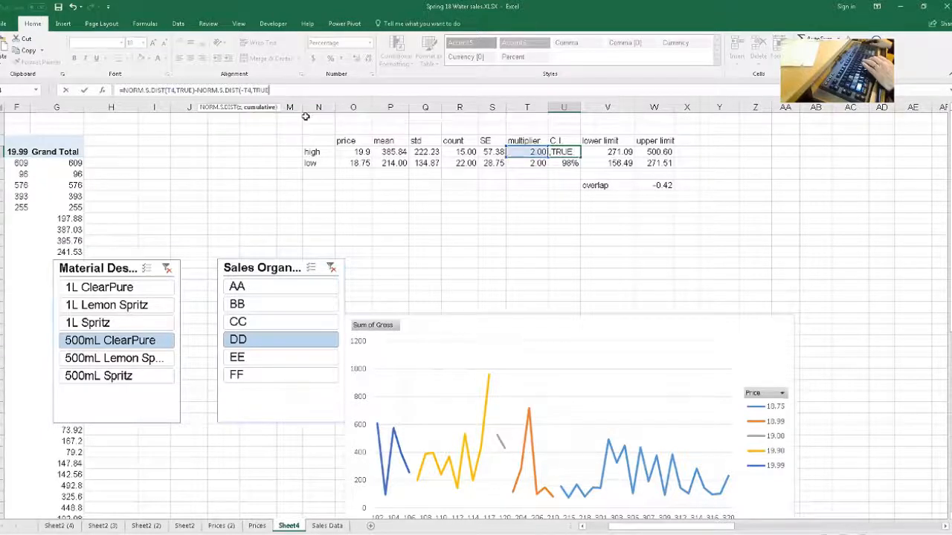
pyautogui.press('Return')
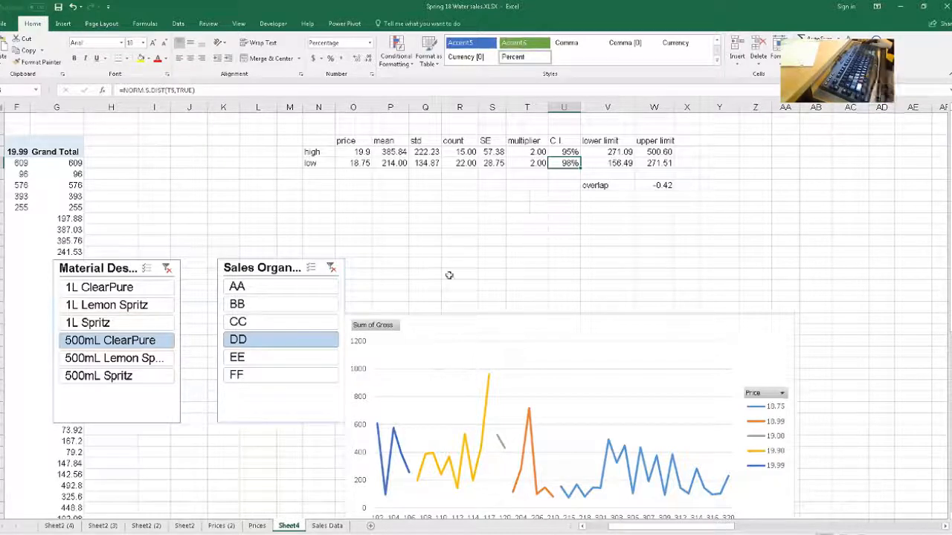
# - Review the finished comparison on the Prices sheet and the bell curves on the Prices (2) sheet, and return to Sheet4
pyautogui.click(257, 525)
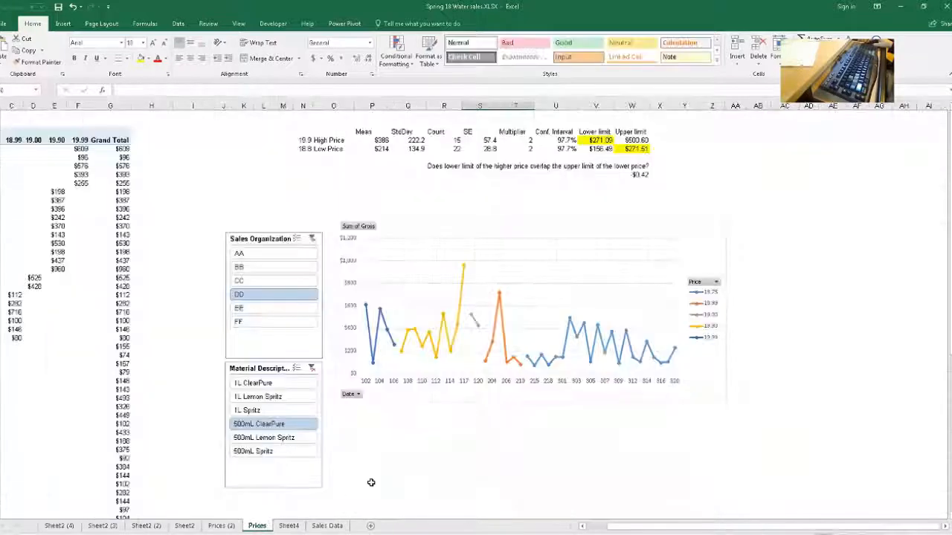
pyautogui.click(224, 525)
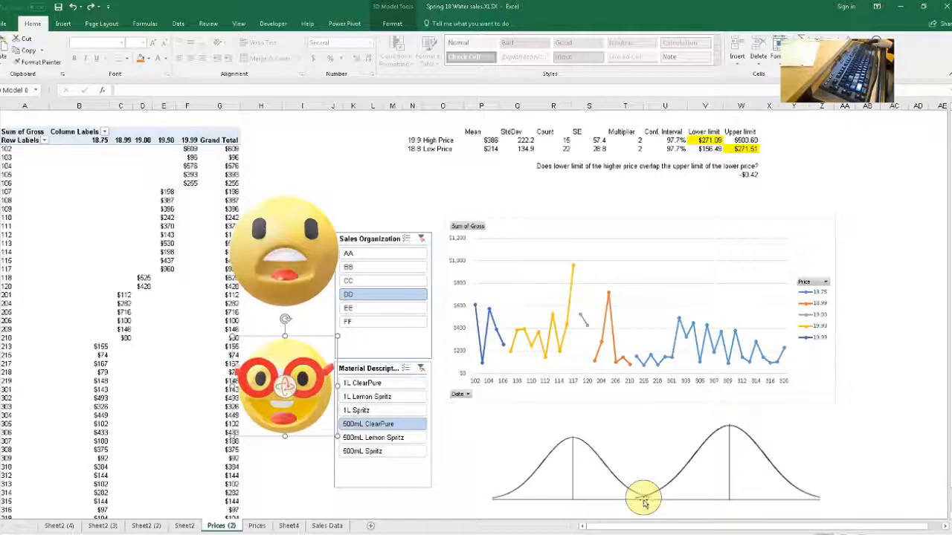
pyautogui.click(289, 526)
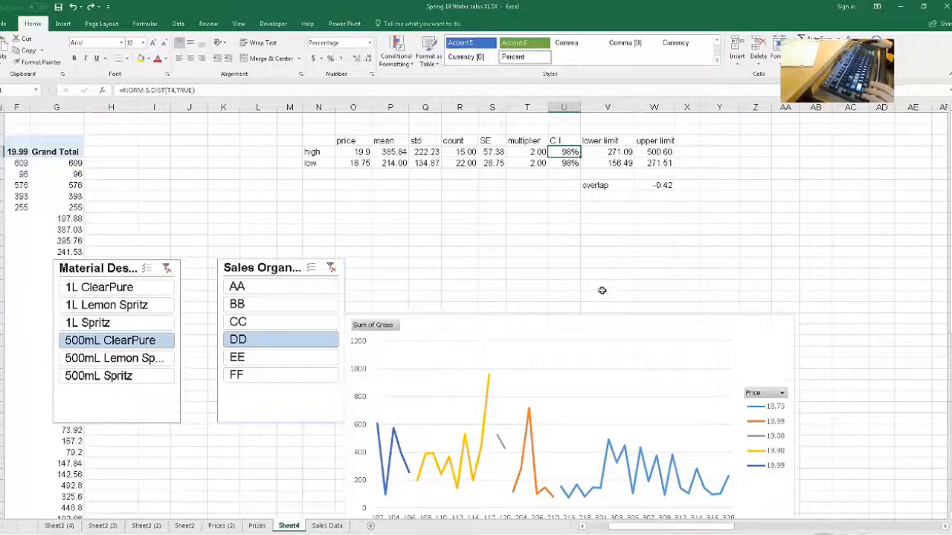
# - Try to goal seek the high row's lower limit, V4, to 290 by changing its count in R4
pyautogui.keyDown('ctrl'); pyautogui.scroll(-1, 602, 290); pyautogui.keyUp('ctrl')
pyautogui.keyDown('ctrl'); pyautogui.scroll(-1, 601, 290); pyautogui.keyUp('ctrl')
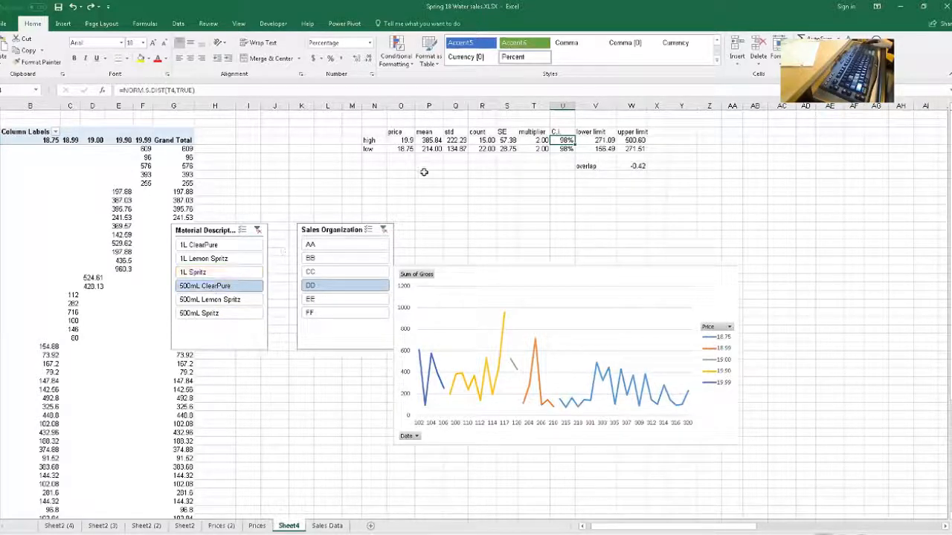
pyautogui.click(433, 140)
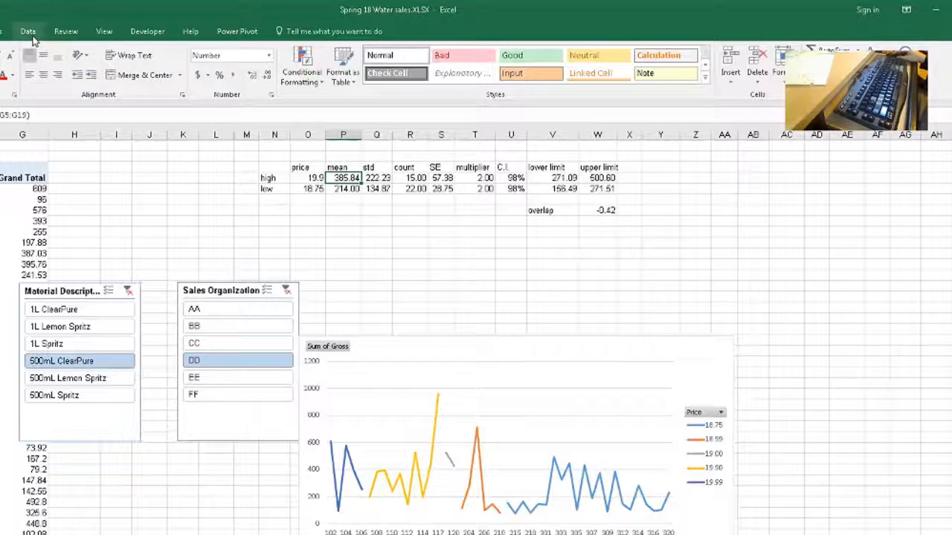
pyautogui.click(30, 35)
pyautogui.click(573, 82)
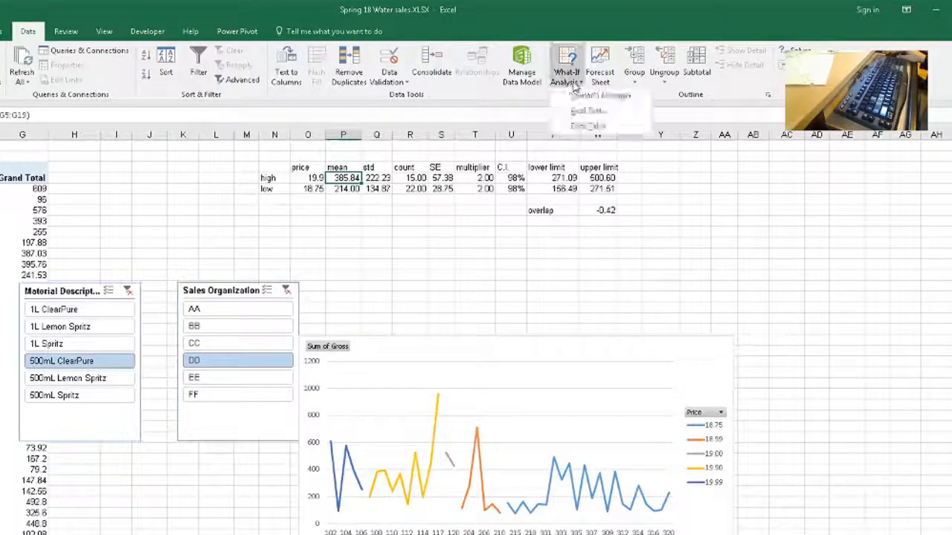
pyautogui.click(588, 110)
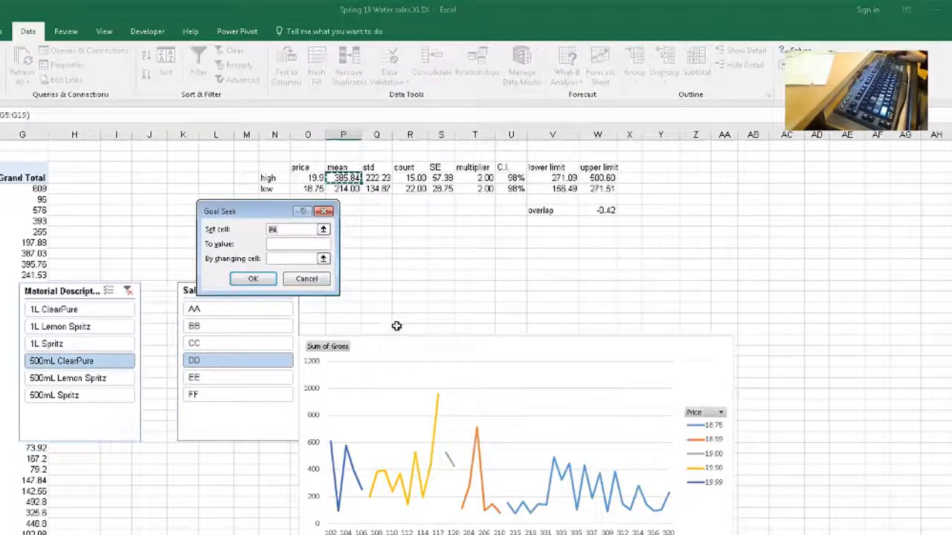
pyautogui.click(548, 178)
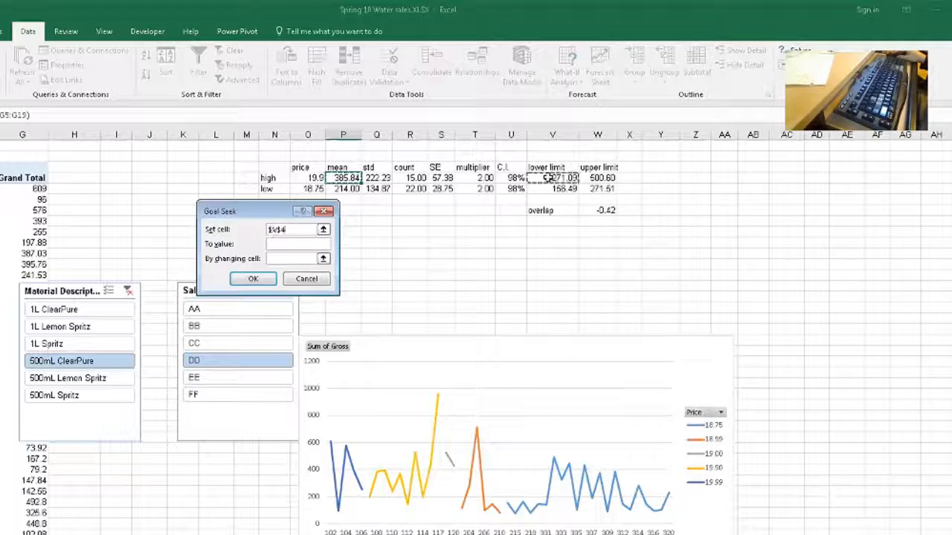
pyautogui.click(303, 245)
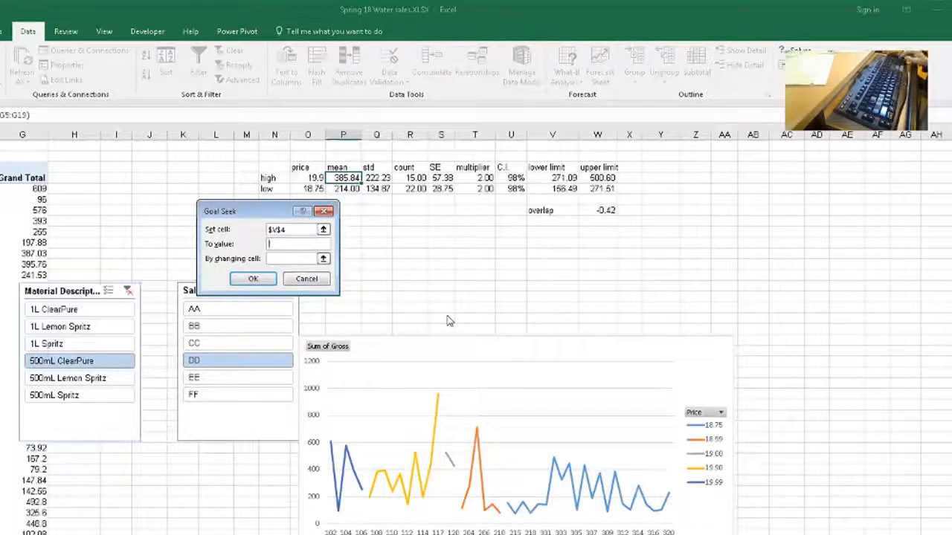
pyautogui.write('290')
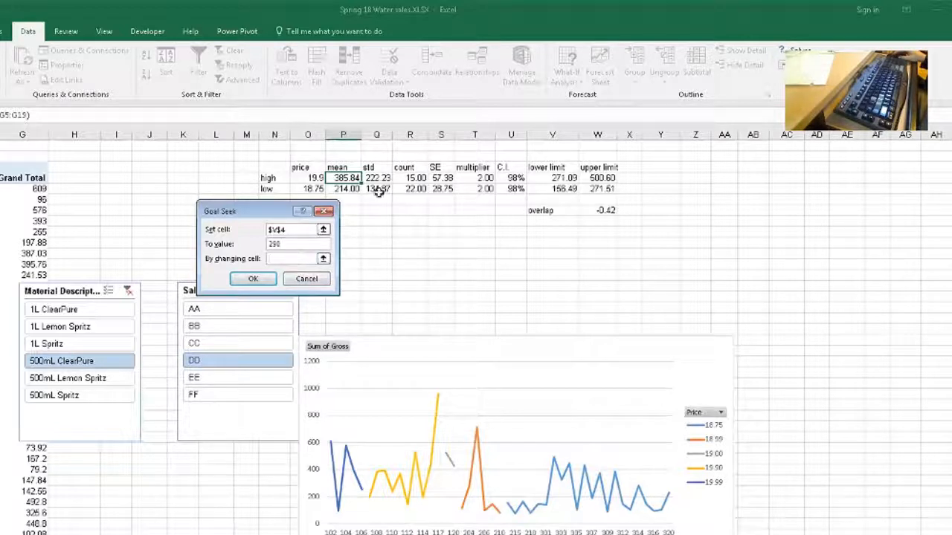
pyautogui.click(402, 177)
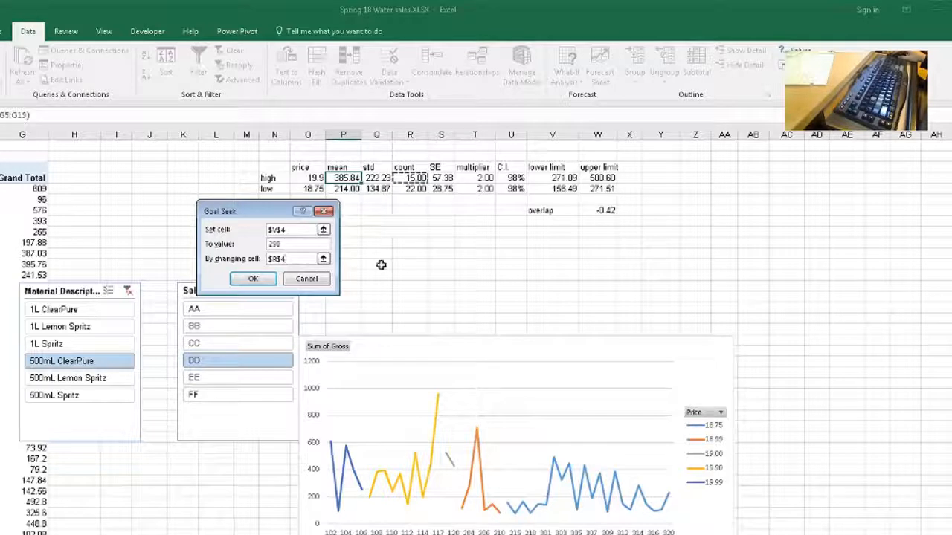
pyautogui.click(253, 280)
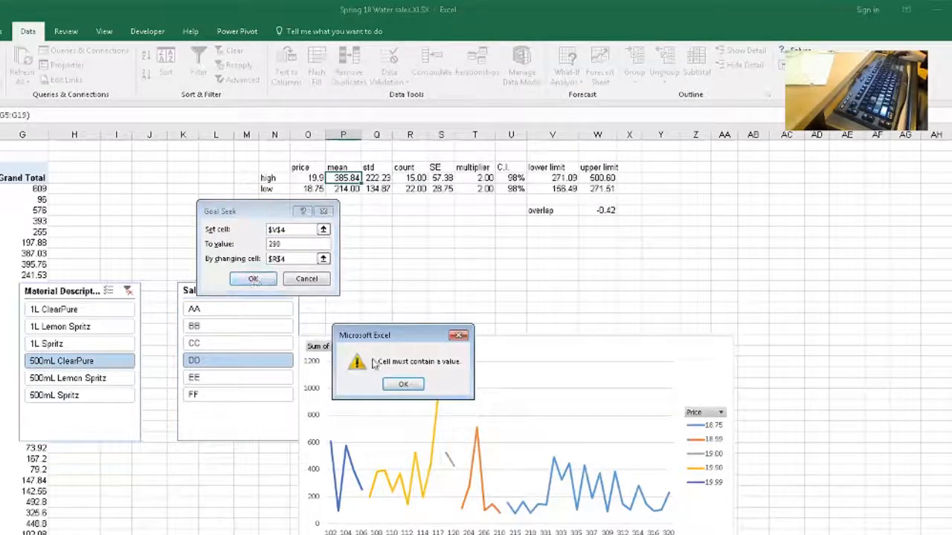
pyautogui.click(401, 385)
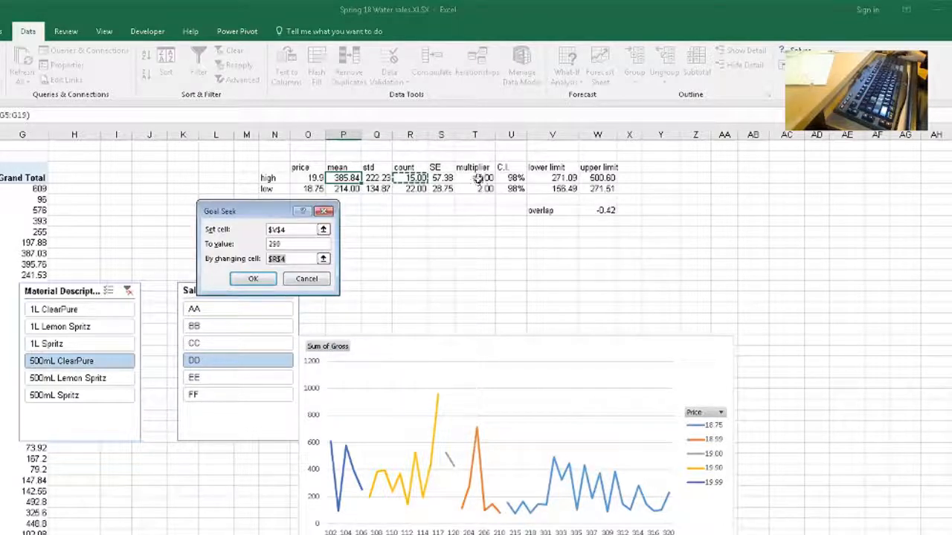
# - Goal seek the high row's lower limit to 290 by changing its multiplier instead, and discard the solution
pyautogui.click(253, 280)
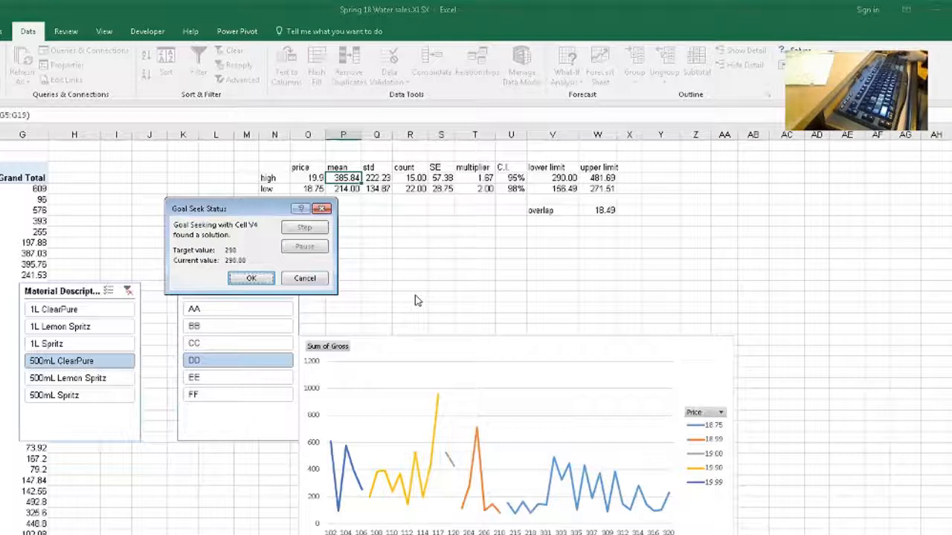
pyautogui.click(294, 279)
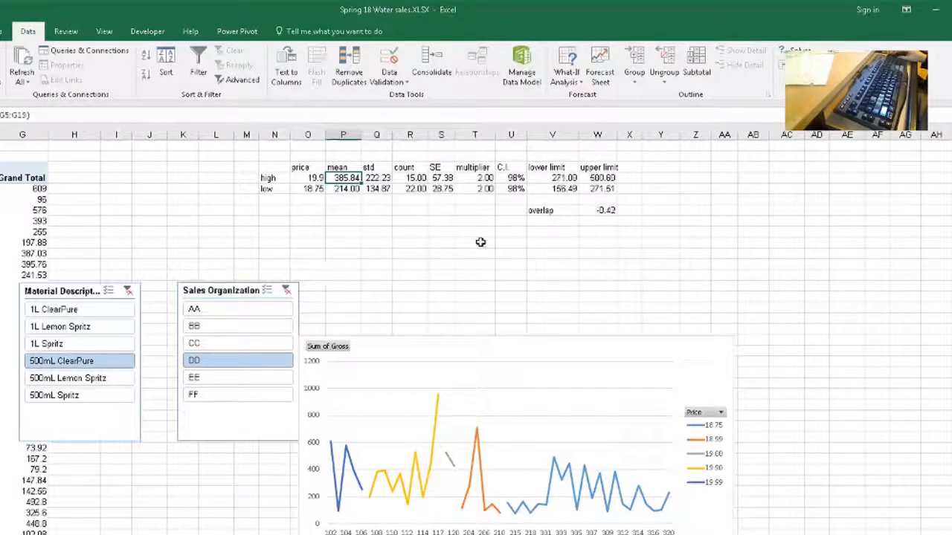
# - Test a multiplier of 1.7 in the high row, and set it back to 2
pyautogui.click(474, 179)
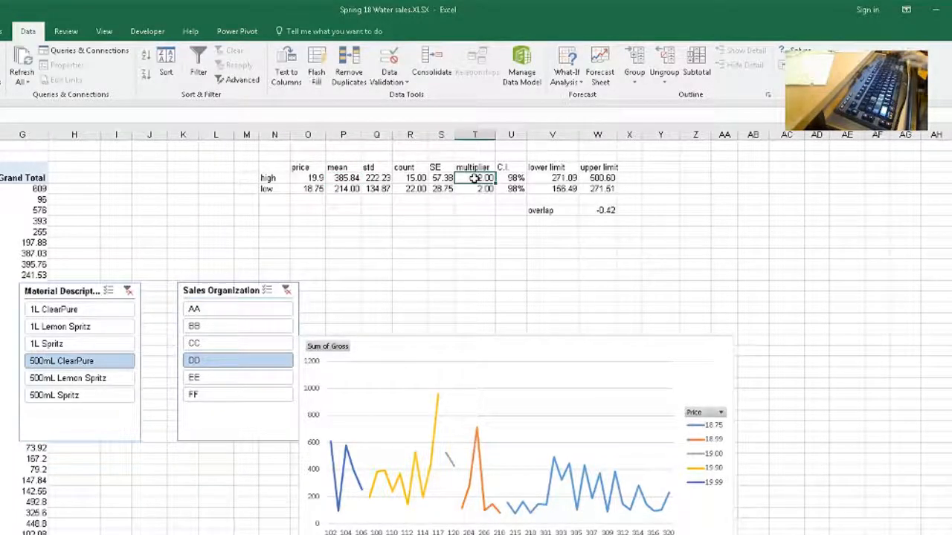
pyautogui.write('1.7')
pyautogui.press('Return')
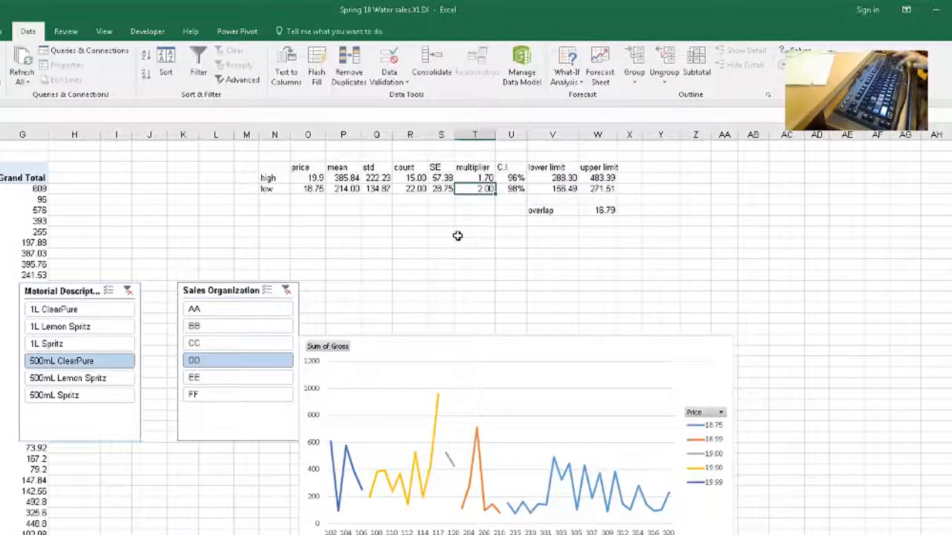
pyautogui.press('Up')
pyautogui.write('2')
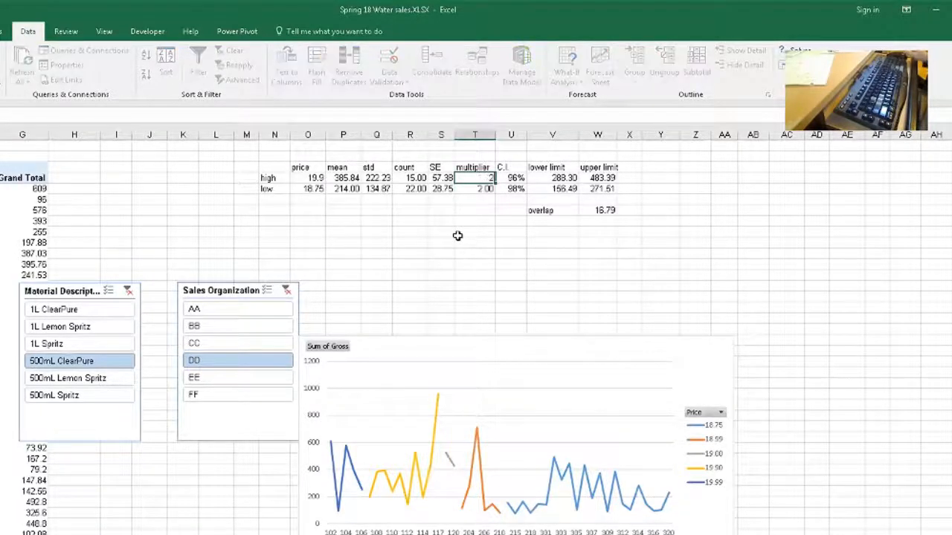
pyautogui.press('Return')
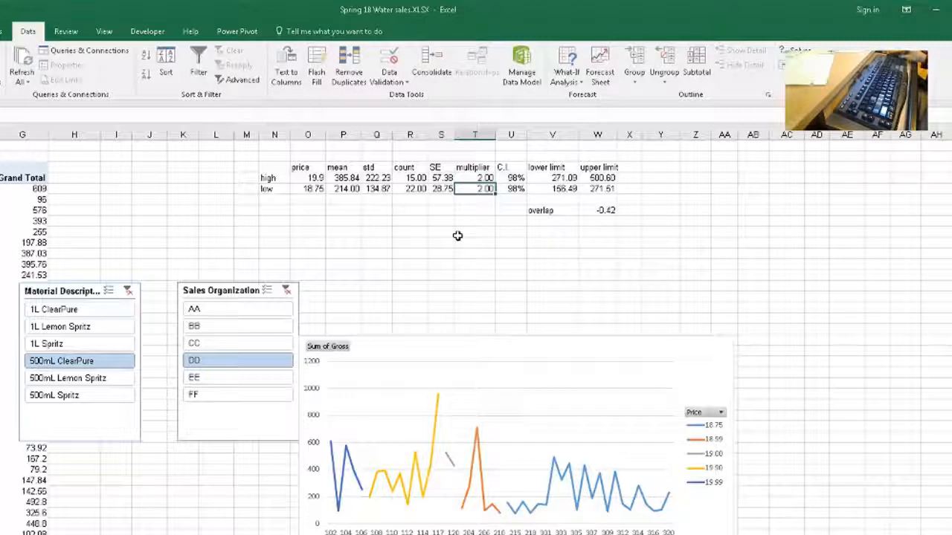
# - Test a count of 16 in the high row, and undo the change
pyautogui.click(410, 179)
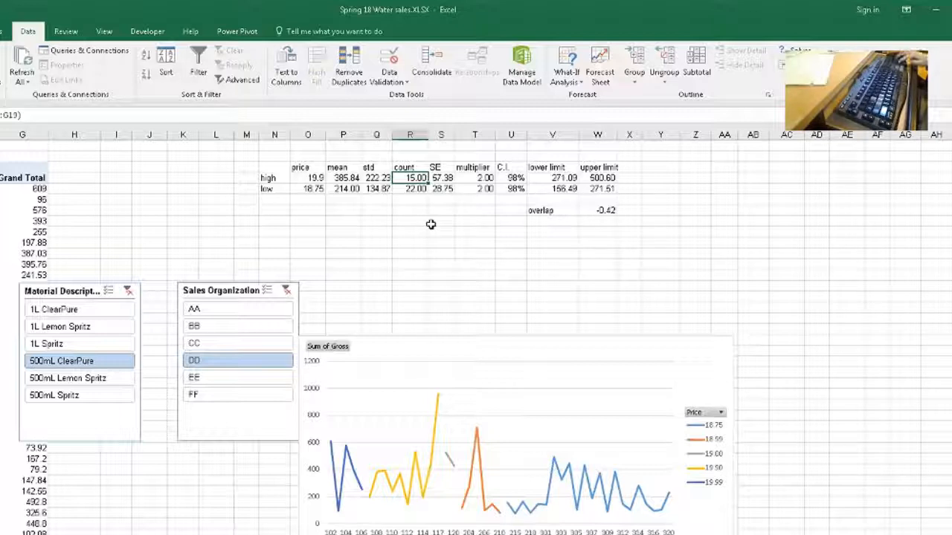
pyautogui.write('16')
pyautogui.press('Return')
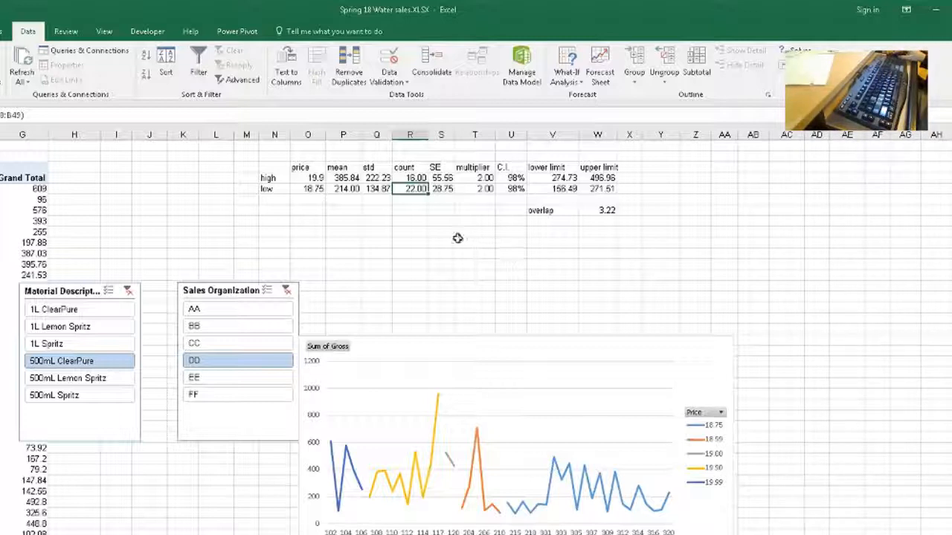
pyautogui.hotkey('ctrl', 'z')
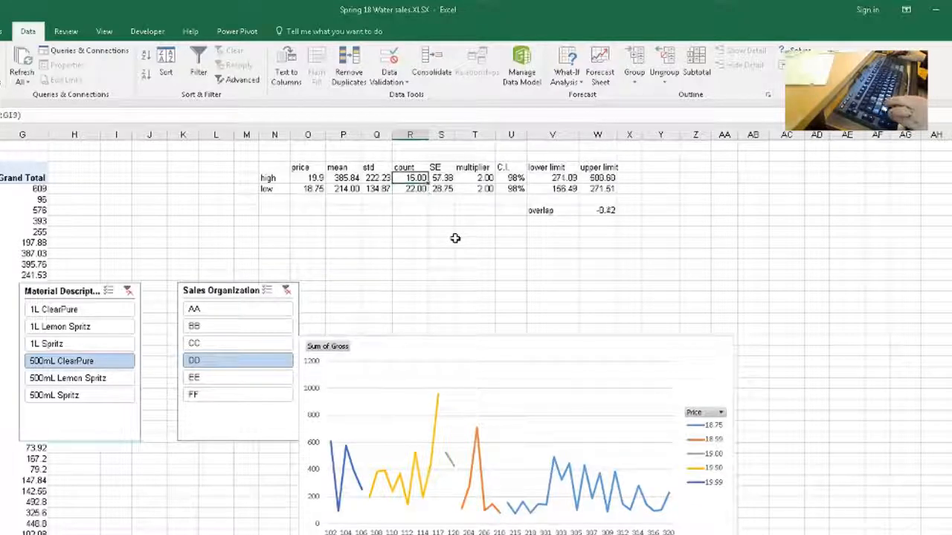